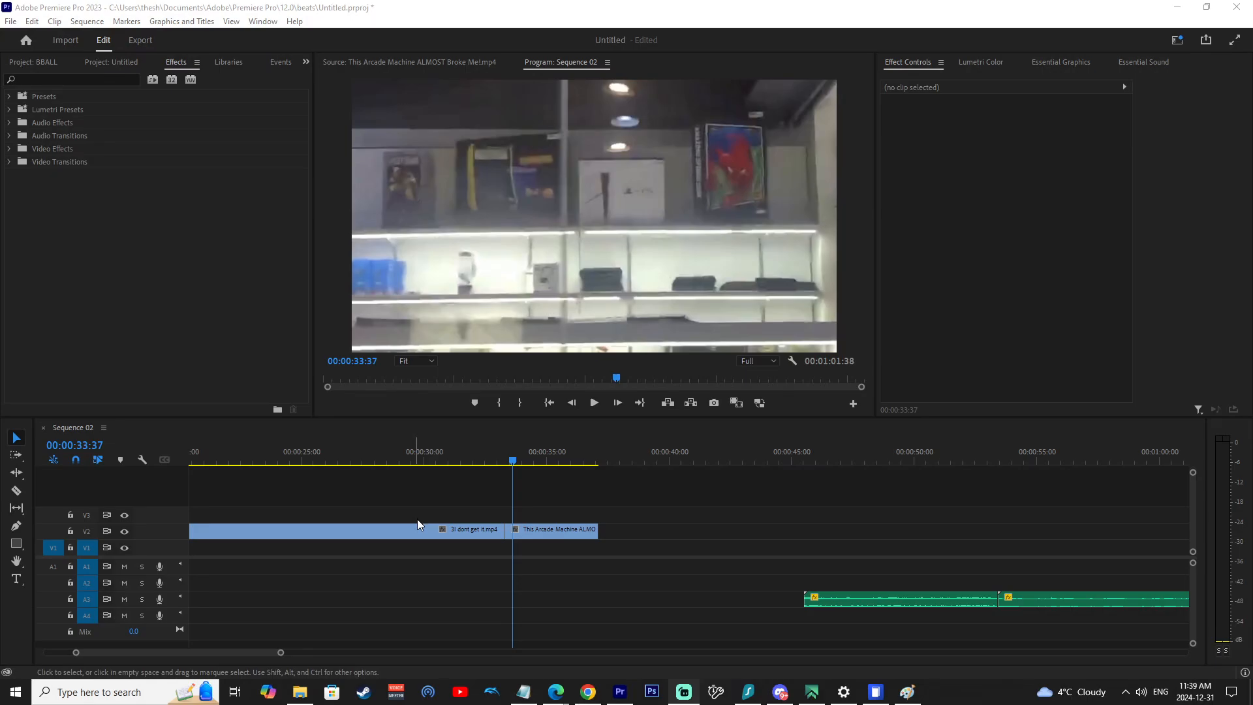
Apply the Iris Cross transition at the cut between the two video clips on V2.
scroll(472, 594, down, 5)
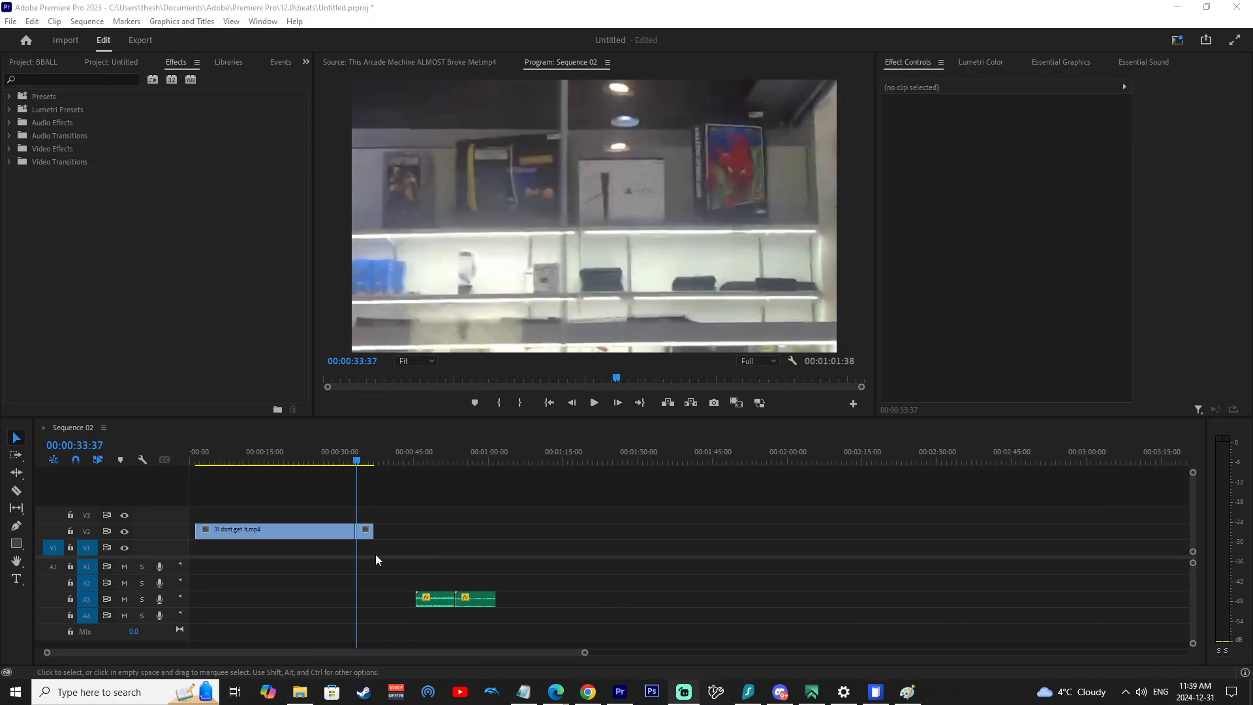
mouse_move(343, 462)
mouse_down()
mouse_move(332, 459)
mouse_move(362, 467)
mouse_move(350, 473)
mouse_up()
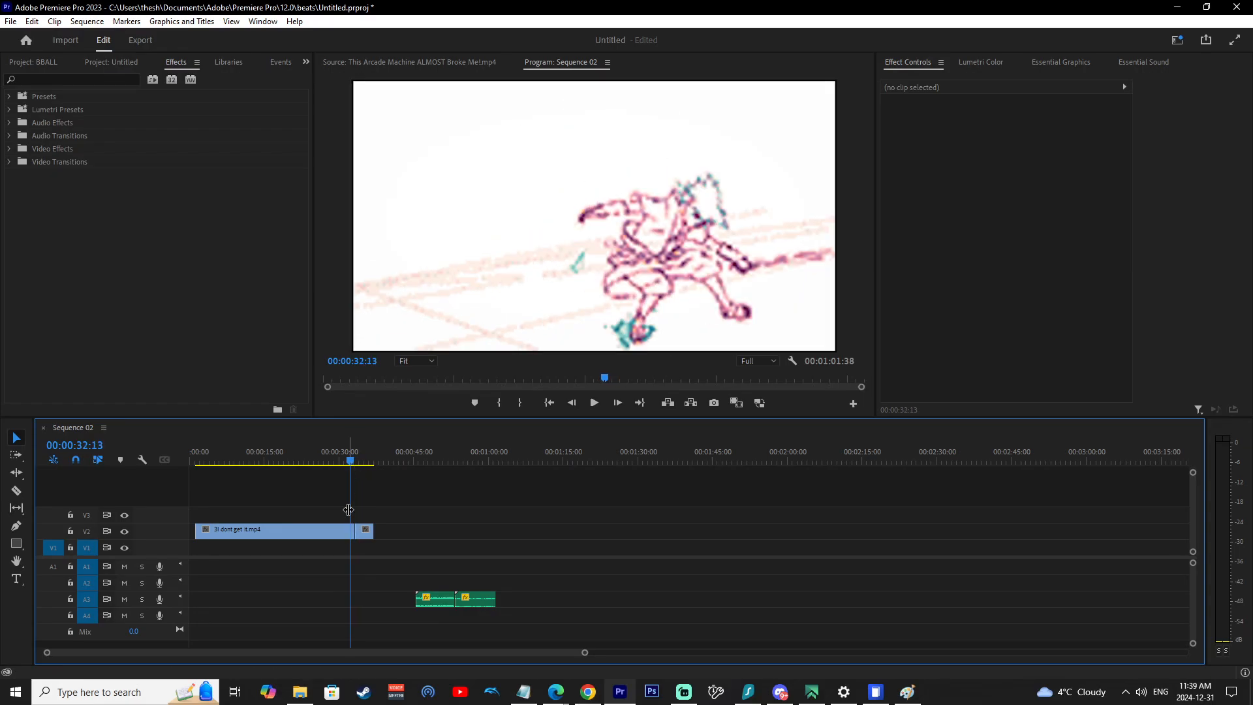
scroll(350, 551, up, 6)
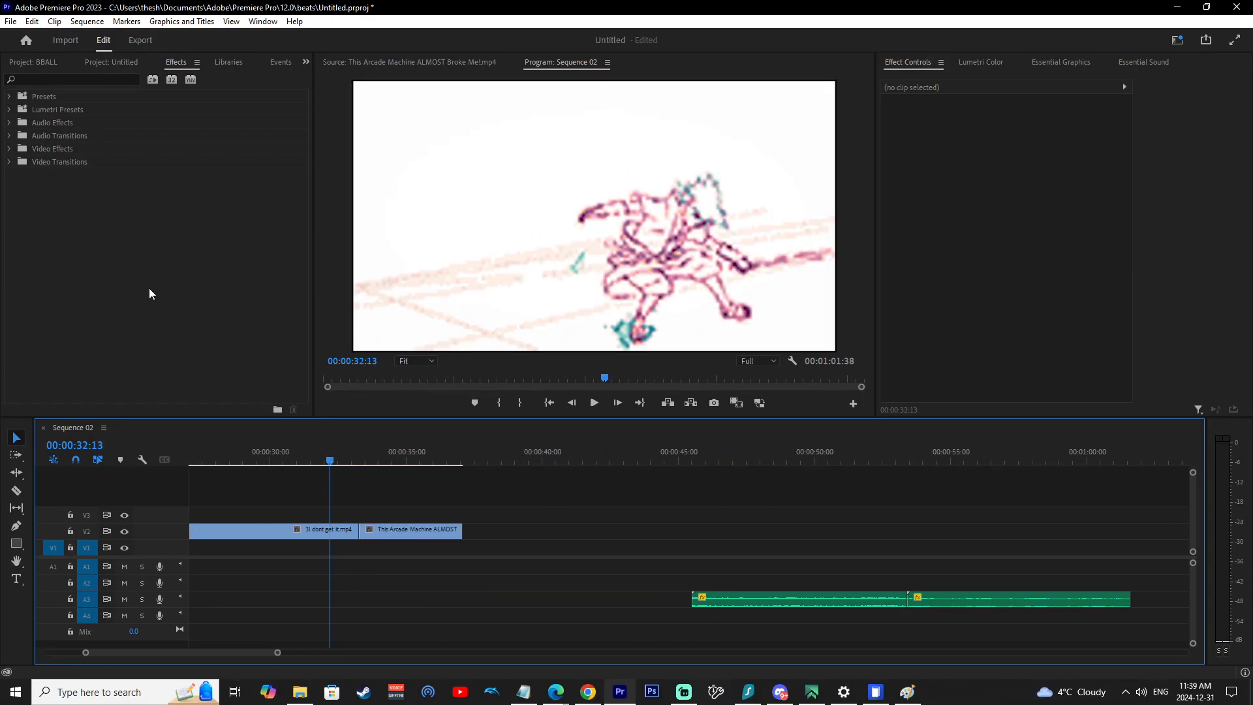
click(9, 162)
click(9, 162)
click(10, 164)
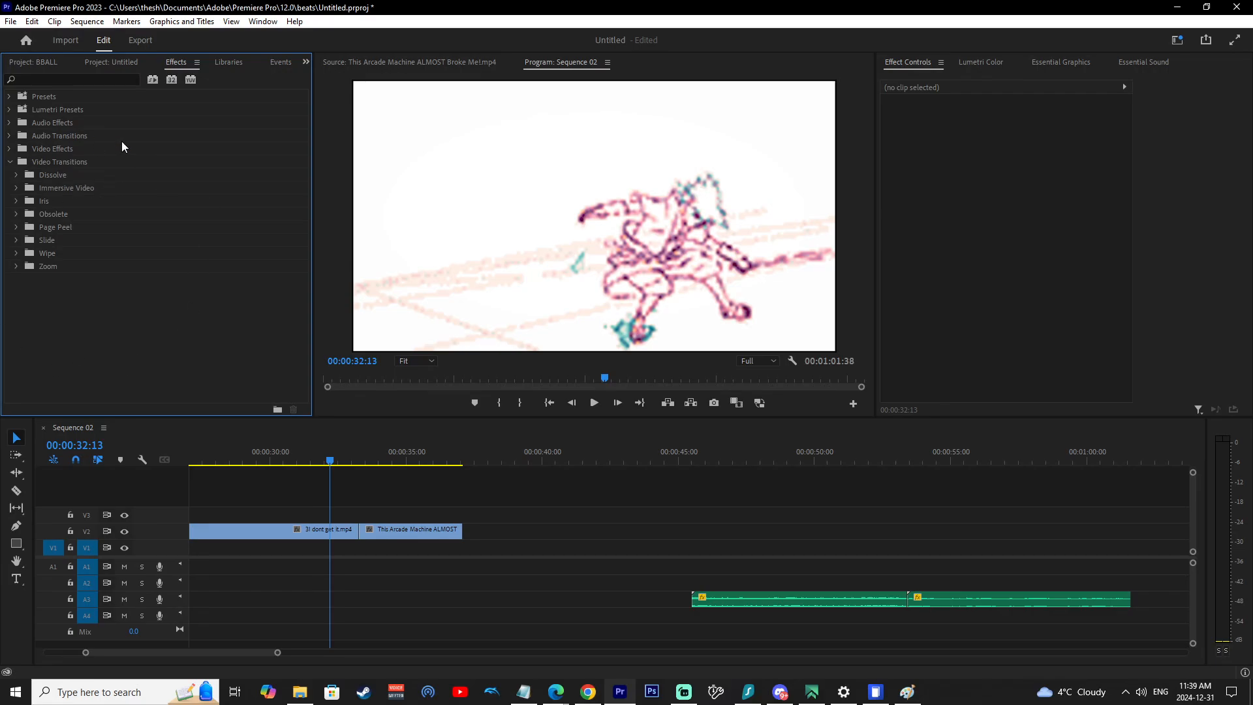
click(17, 202)
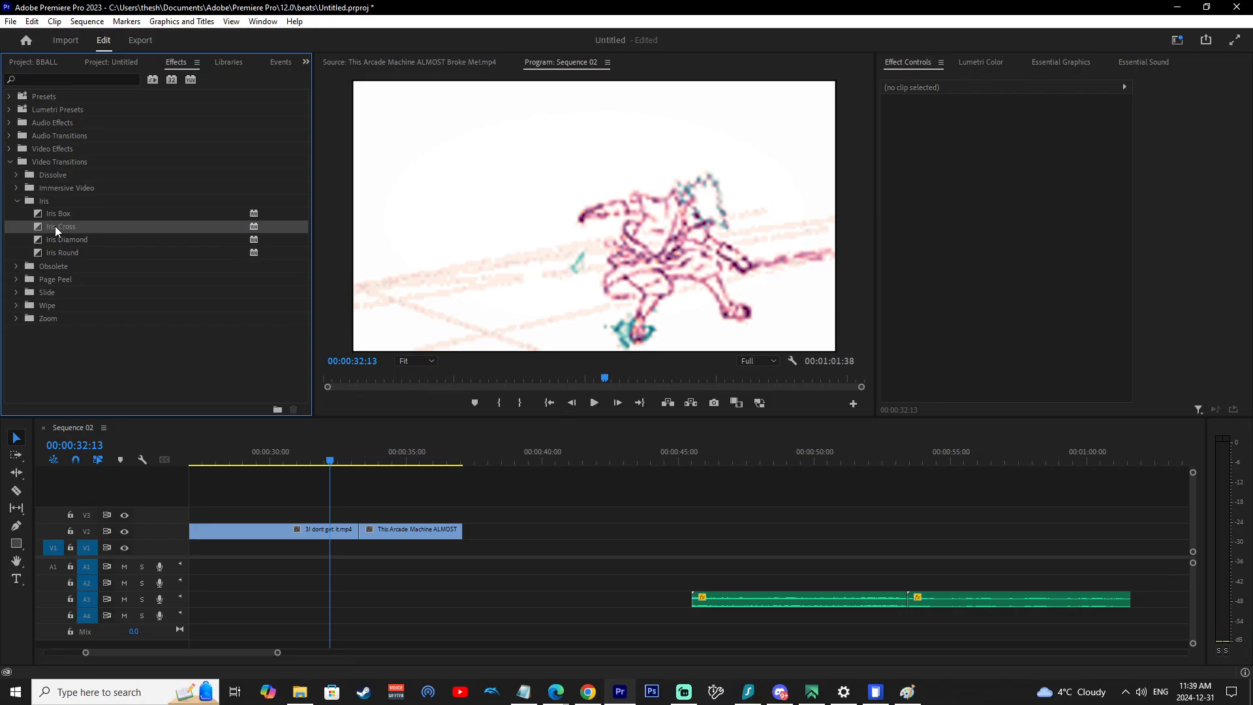
drag(50, 225, 308, 537)
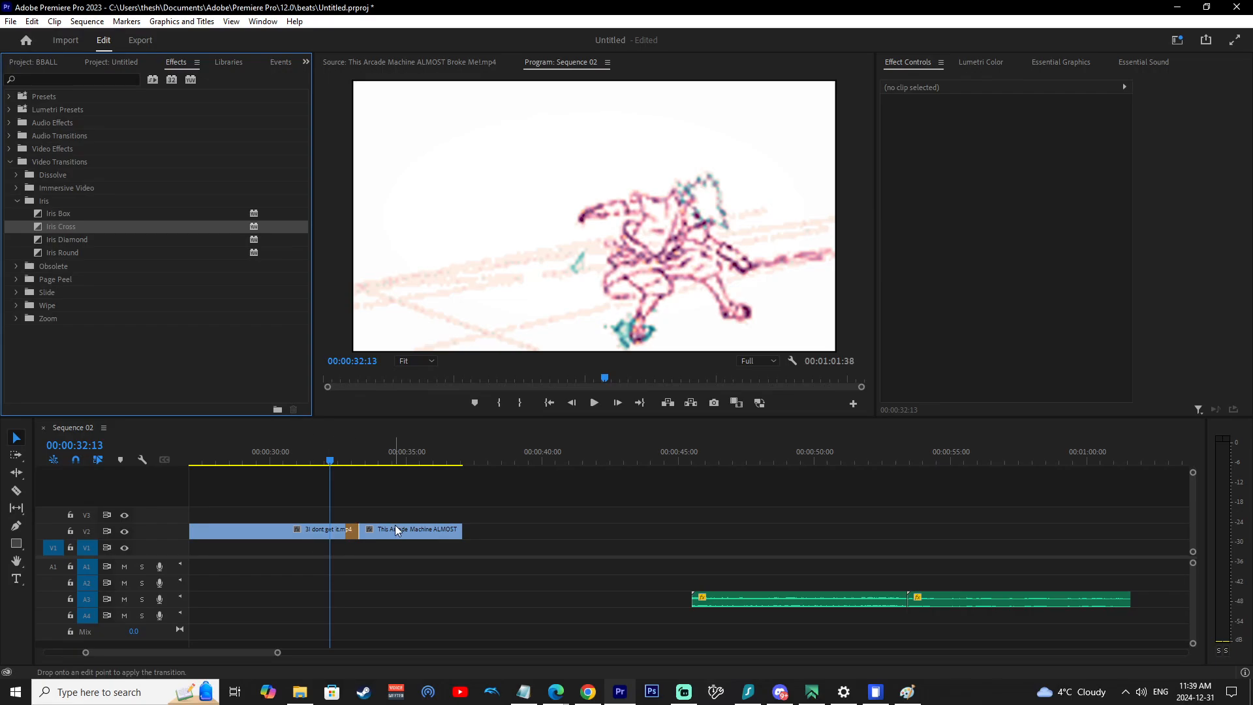
drag(395, 525, 359, 537)
click(359, 533)
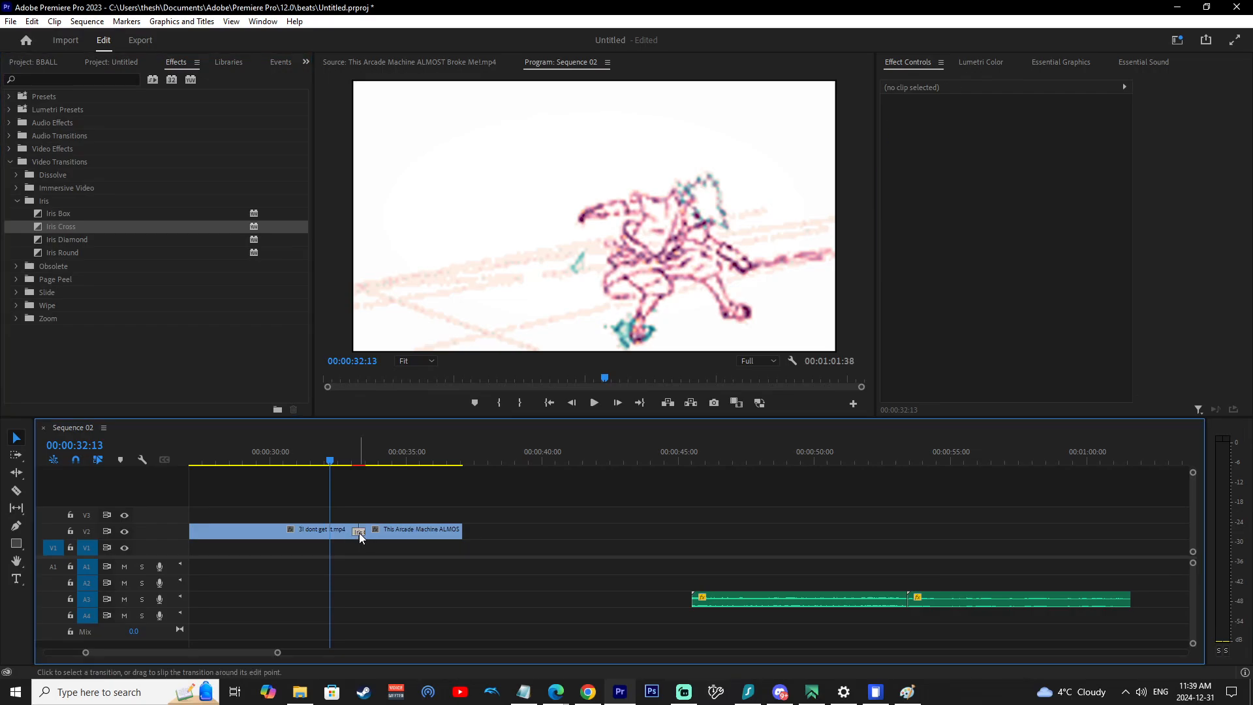
Play back and scrub through the Iris Cross transition to preview it.
click(350, 463)
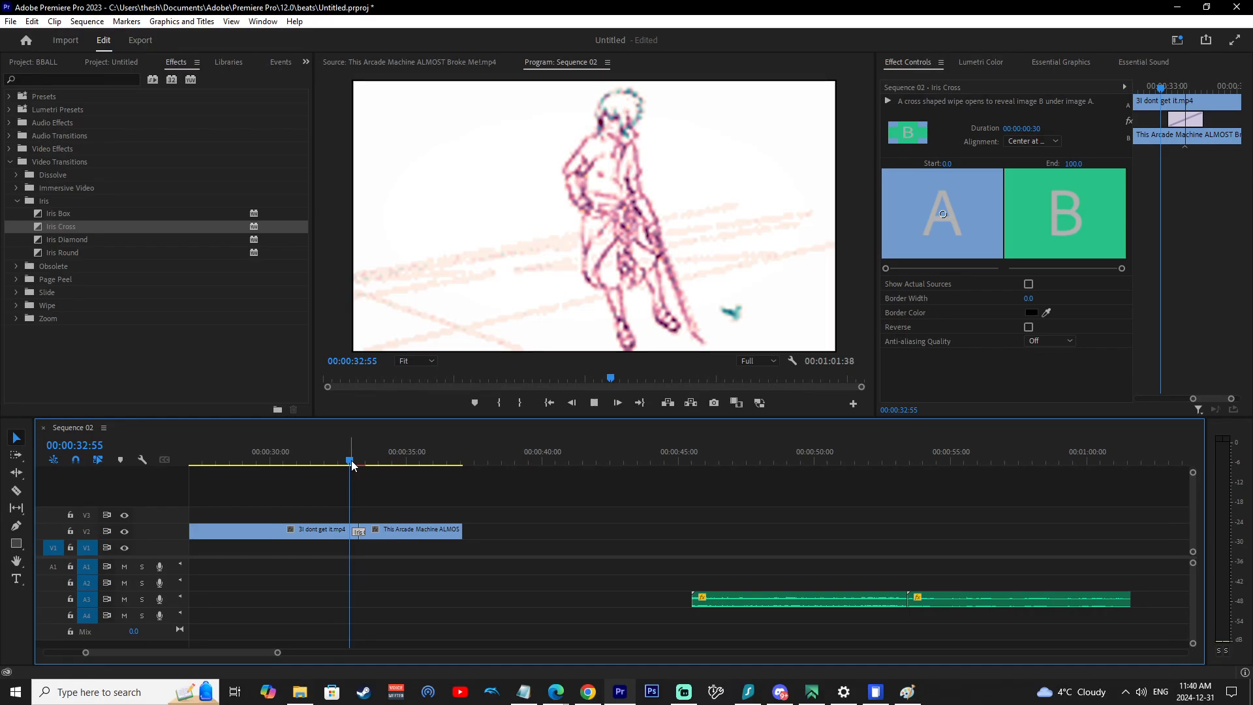
key(space)
click(352, 464)
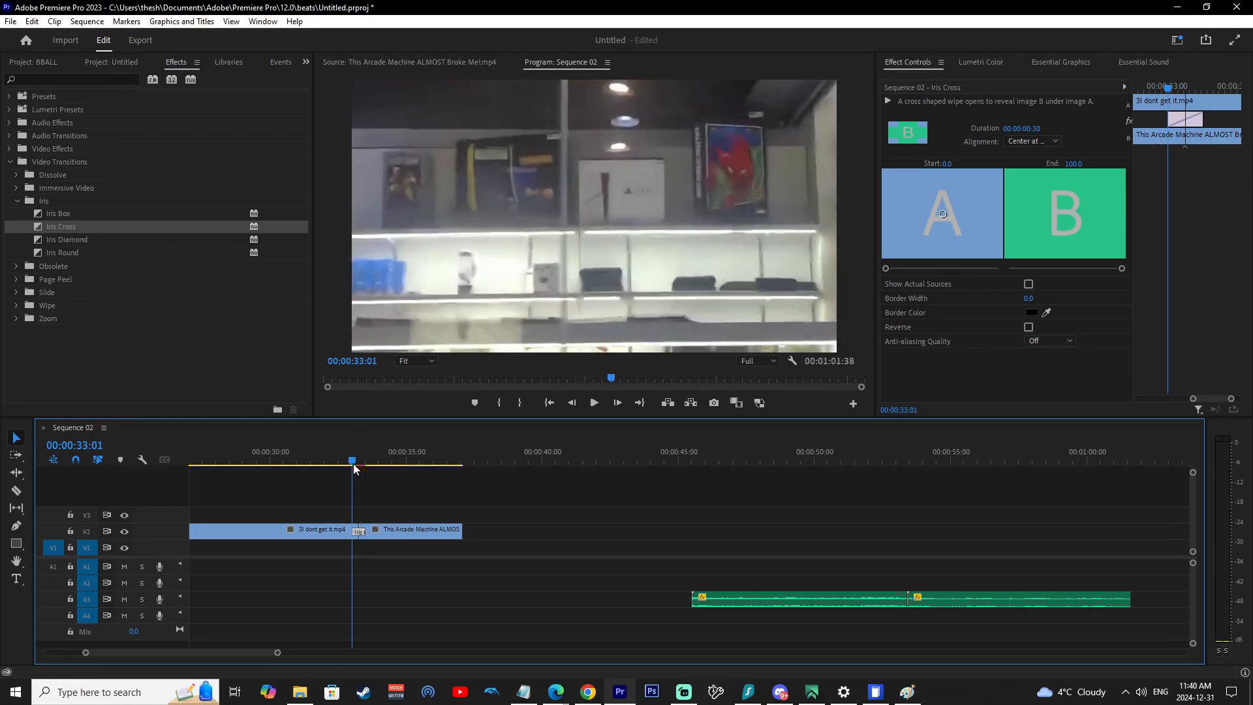
key(space)
key(space)
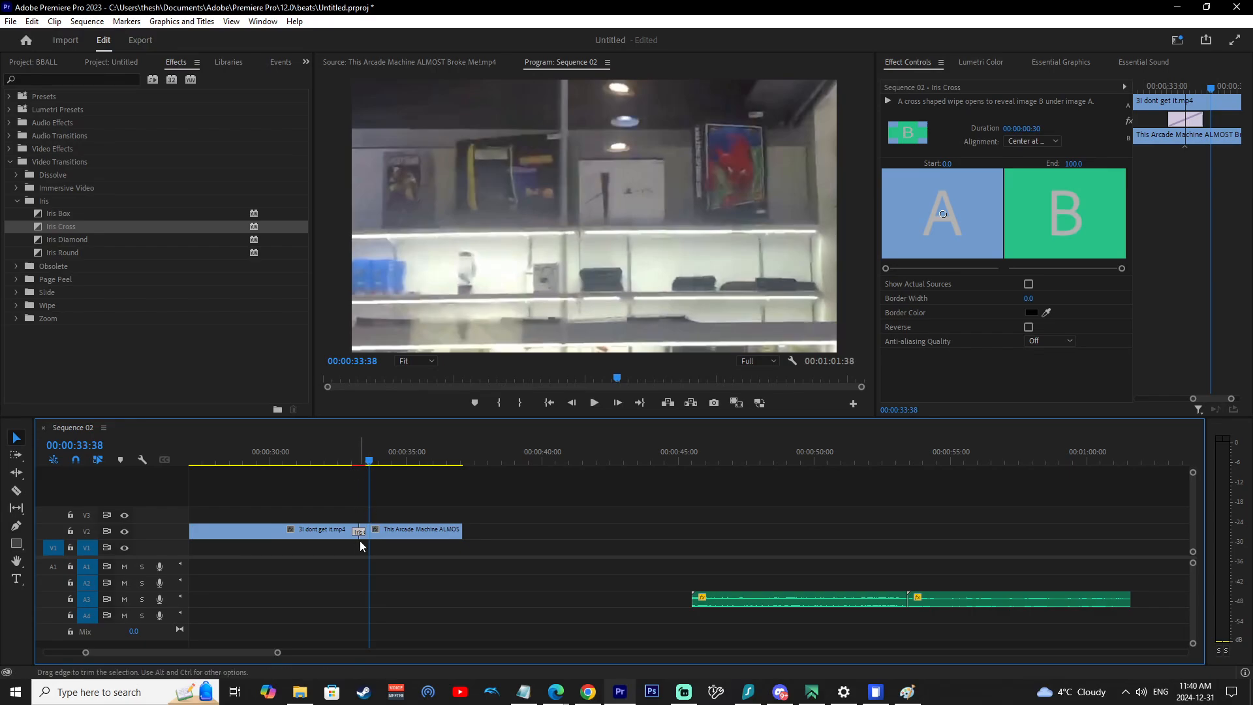
scroll(355, 520, up, 5)
drag(340, 461, 228, 460)
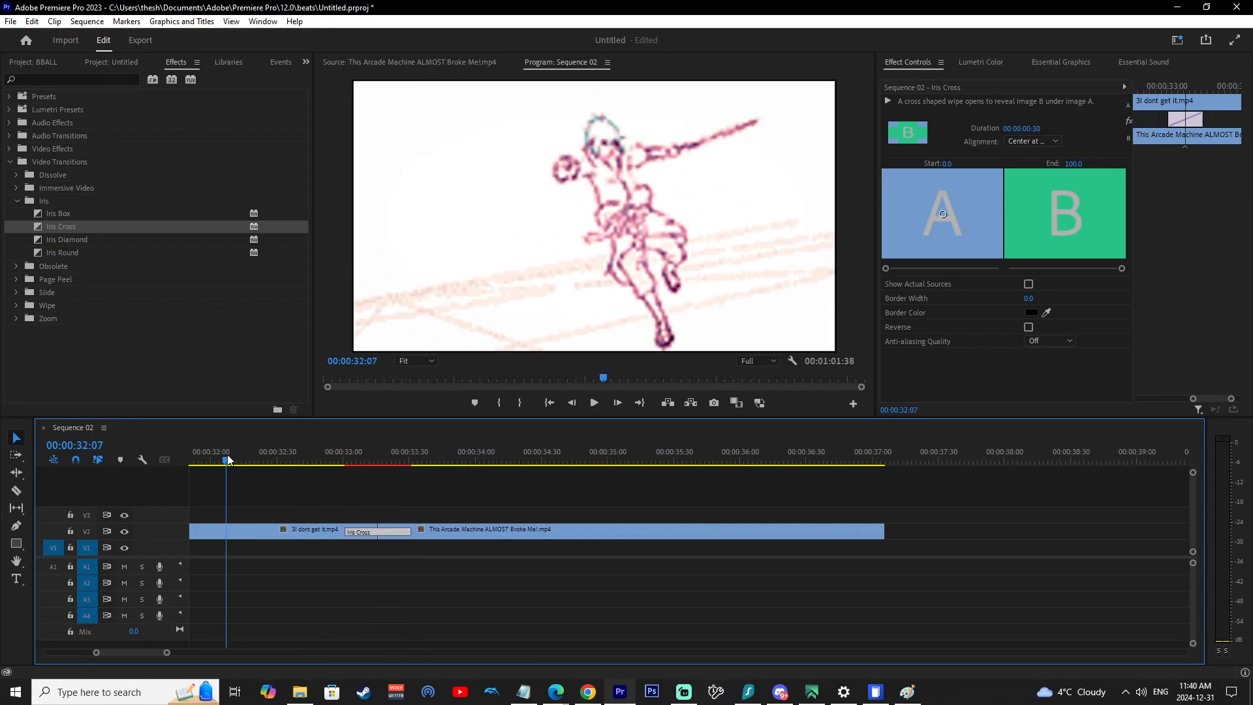
Lengthen the Iris Cross transition leftward to a duration of about 00:00:02:20.
click(346, 536)
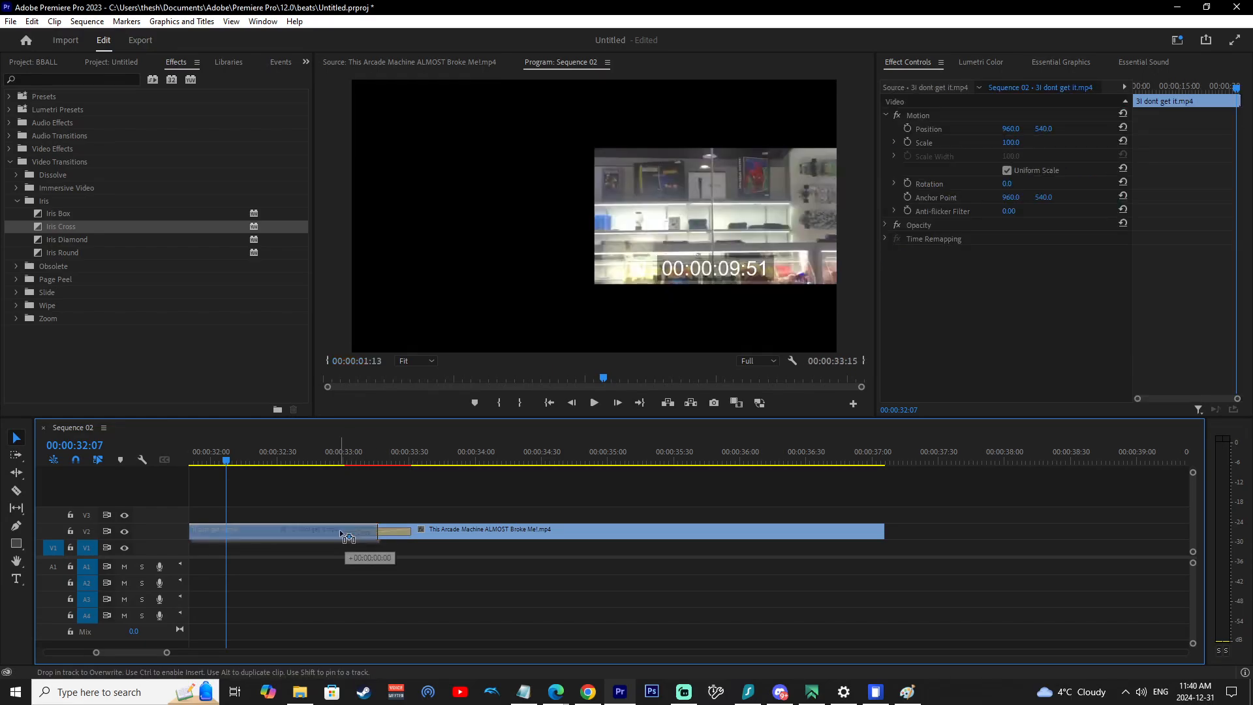
click(371, 531)
click(344, 531)
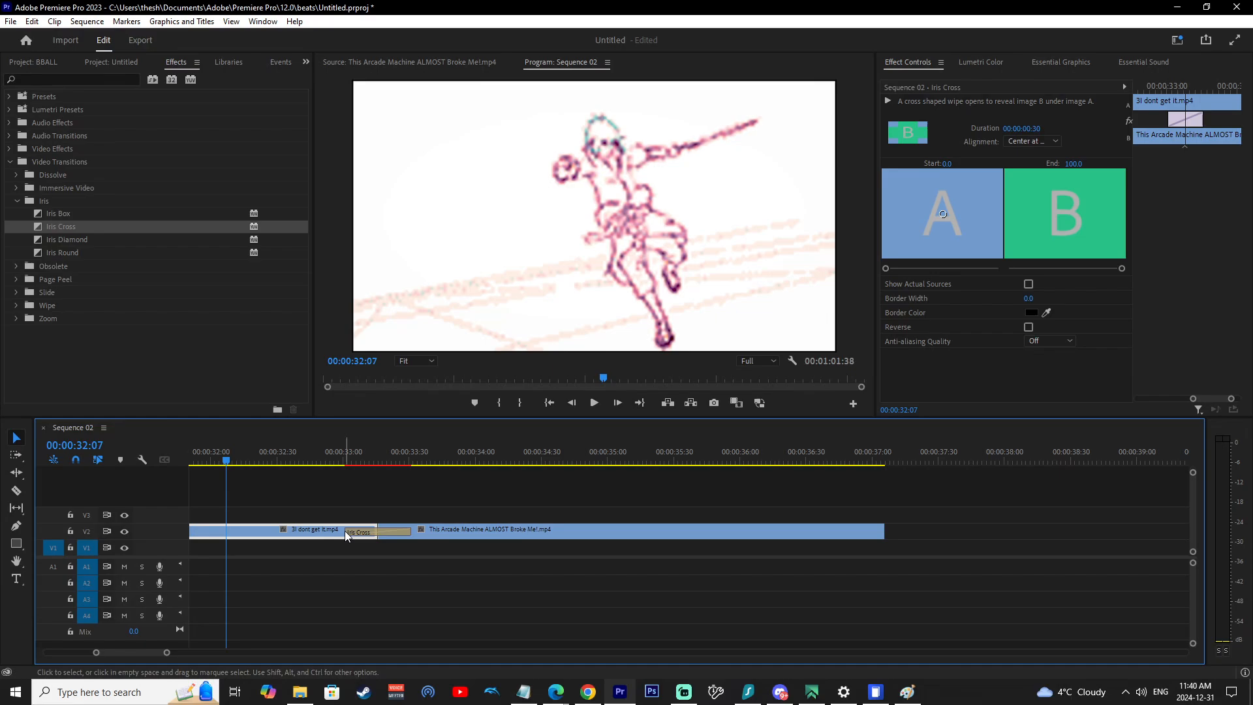
click(351, 532)
drag(349, 532, 224, 532)
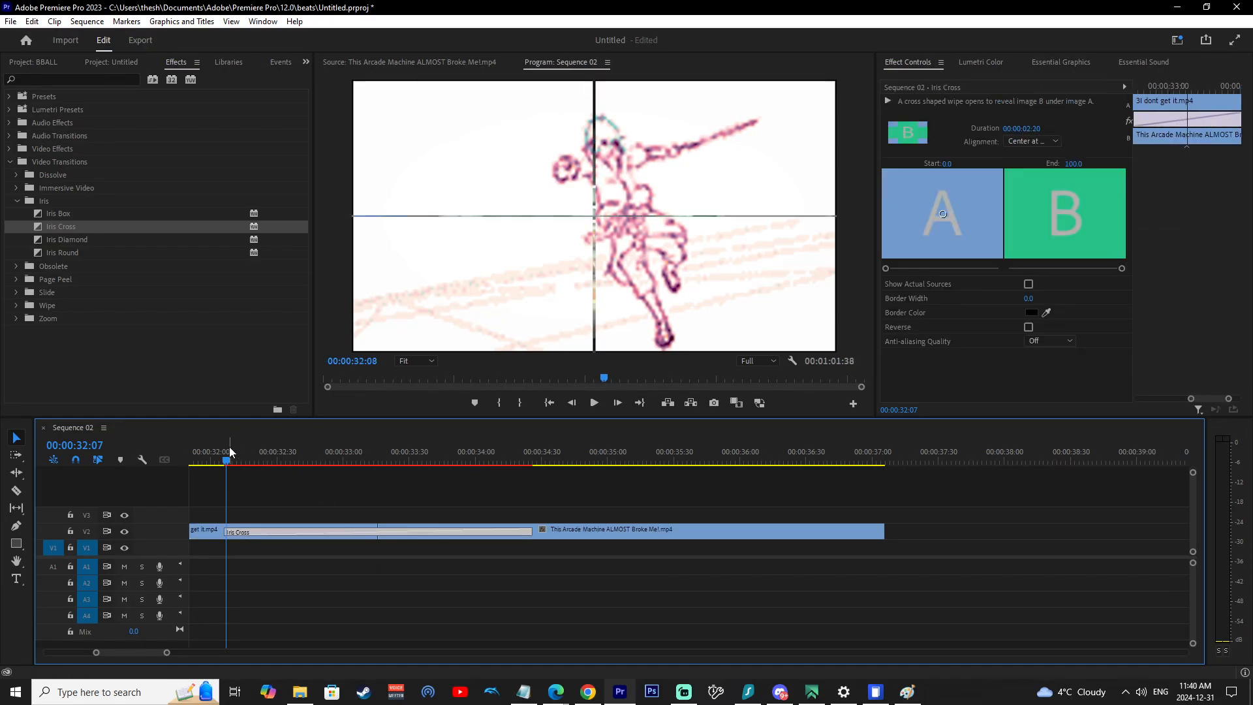
Play the sequence through the lengthened Iris Cross transition to preview it.
drag(229, 447, 187, 453)
scroll(257, 536, down, 3)
scroll(258, 537, down, 3)
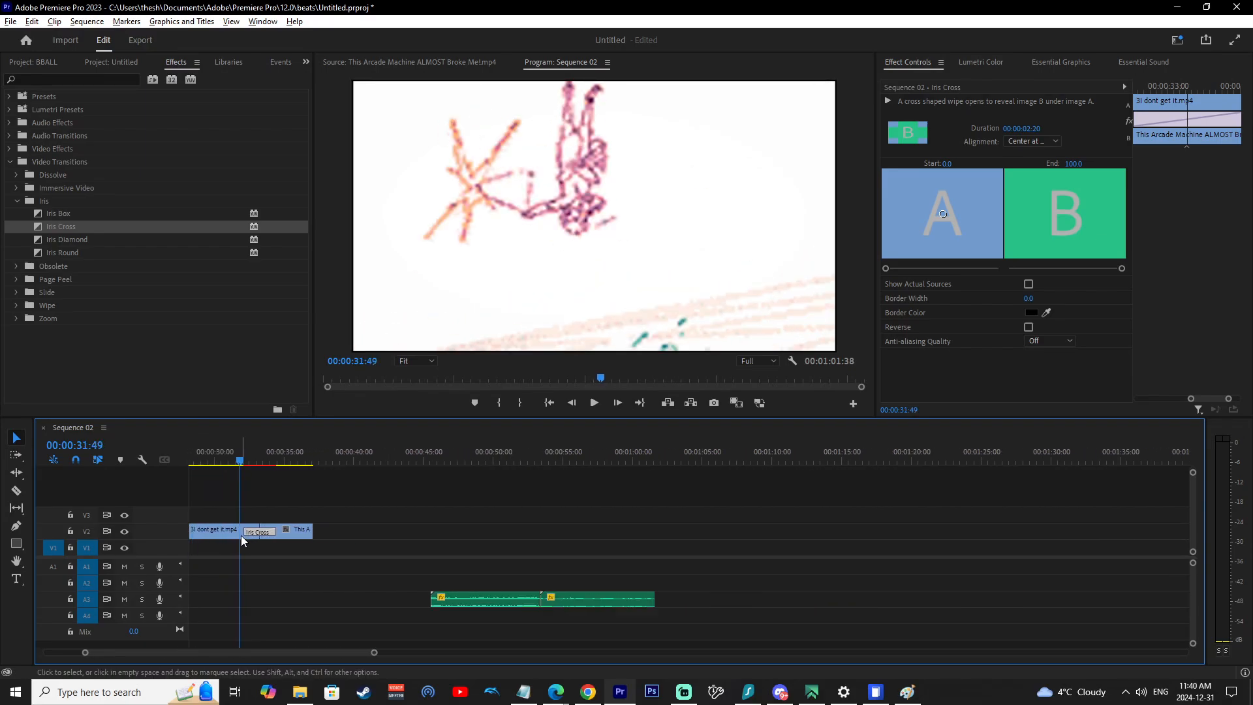
key(space)
click(232, 461)
scroll(326, 482, up, 5)
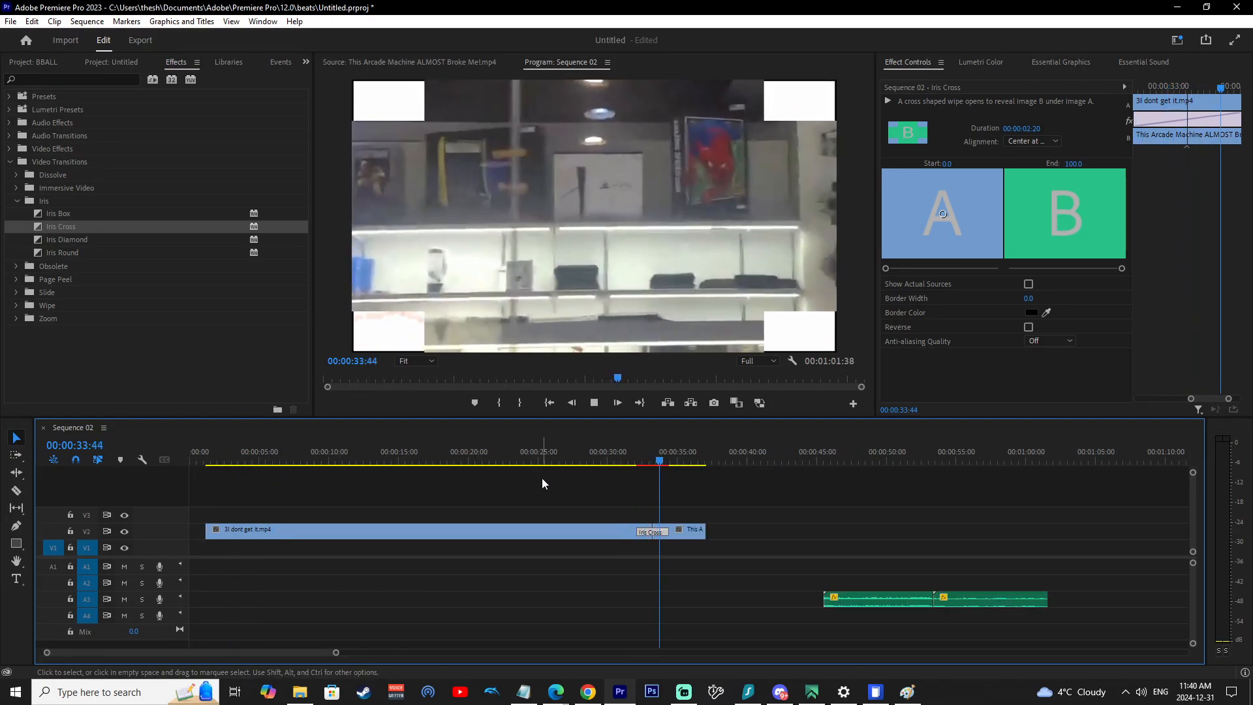
key(space)
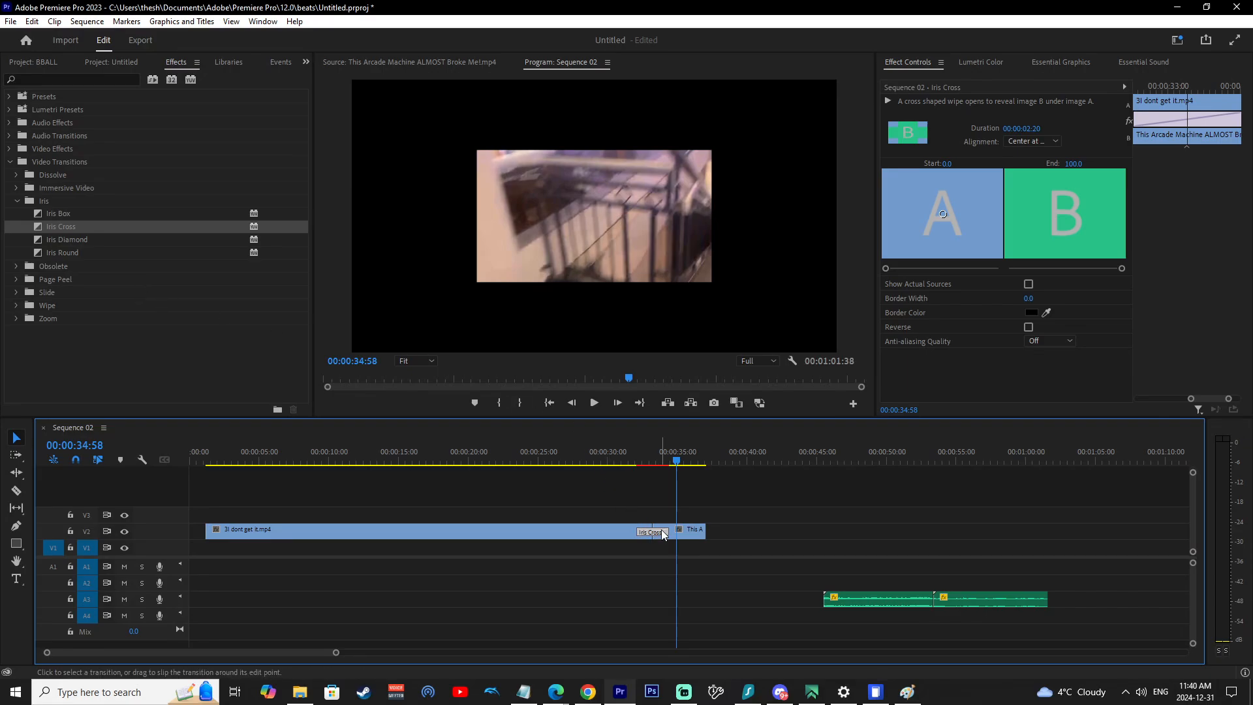
Apply the default Cross Dissolve transition to the start of the first clip.
click(18, 201)
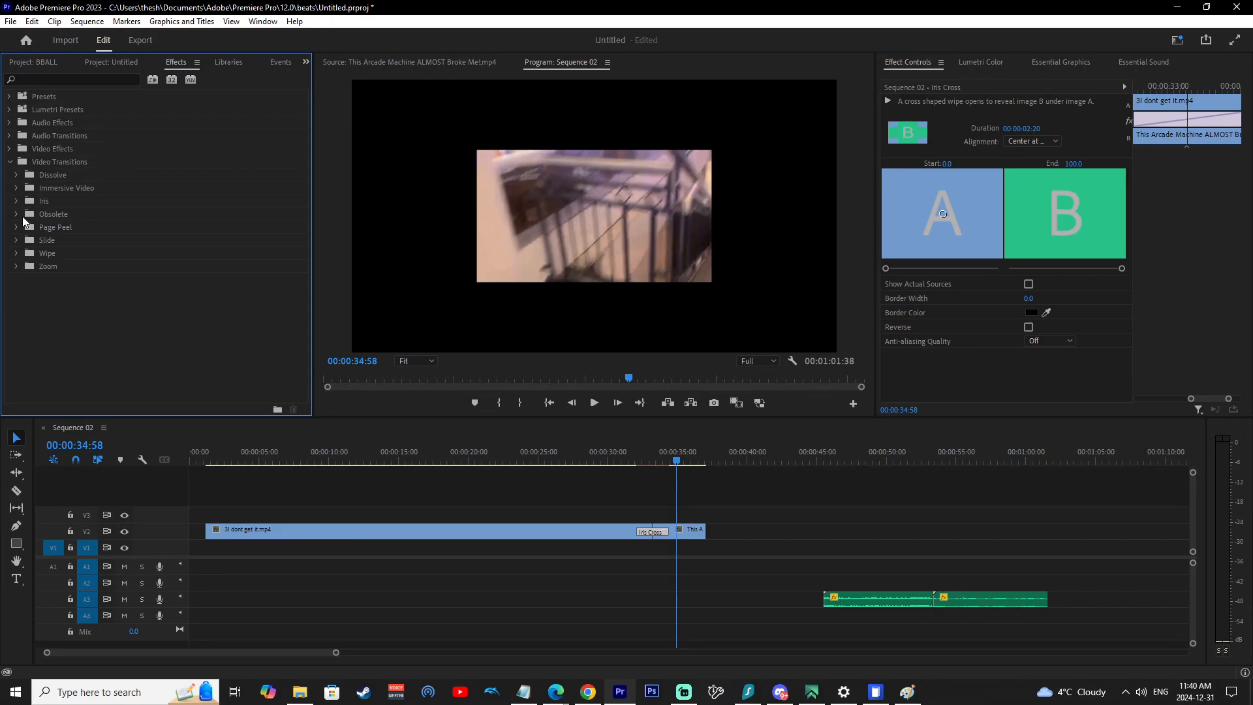
click(18, 176)
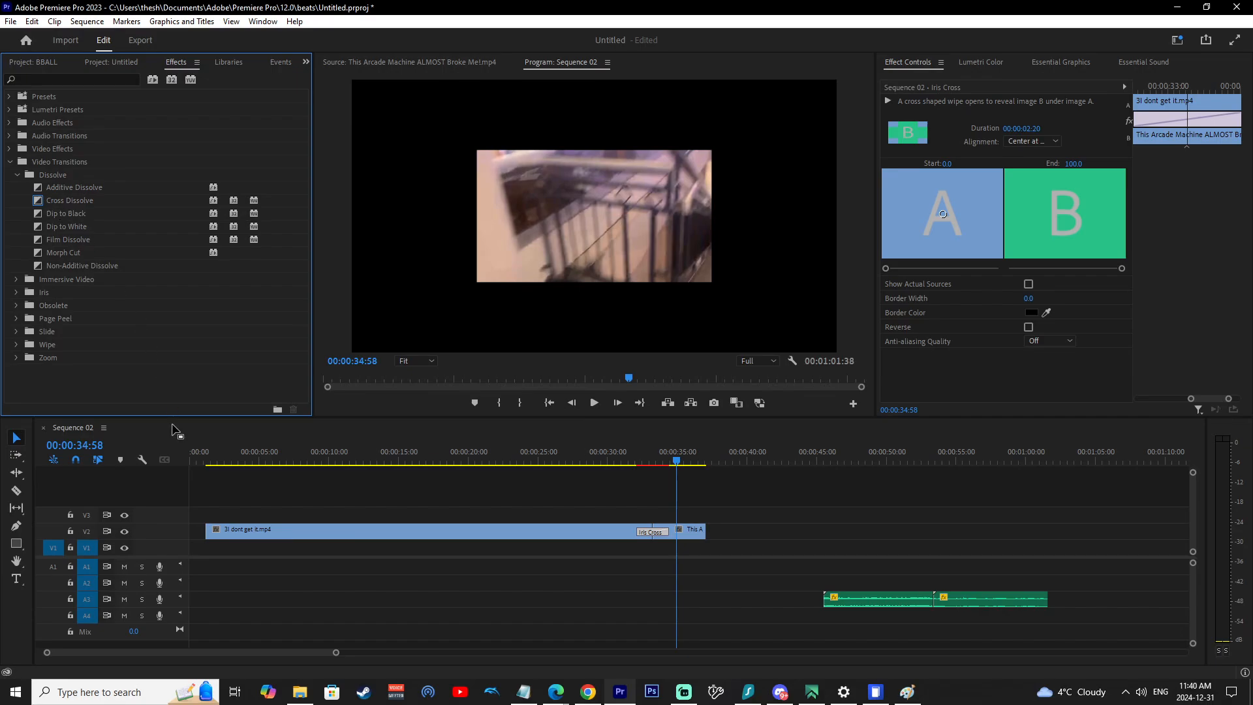
click(249, 531)
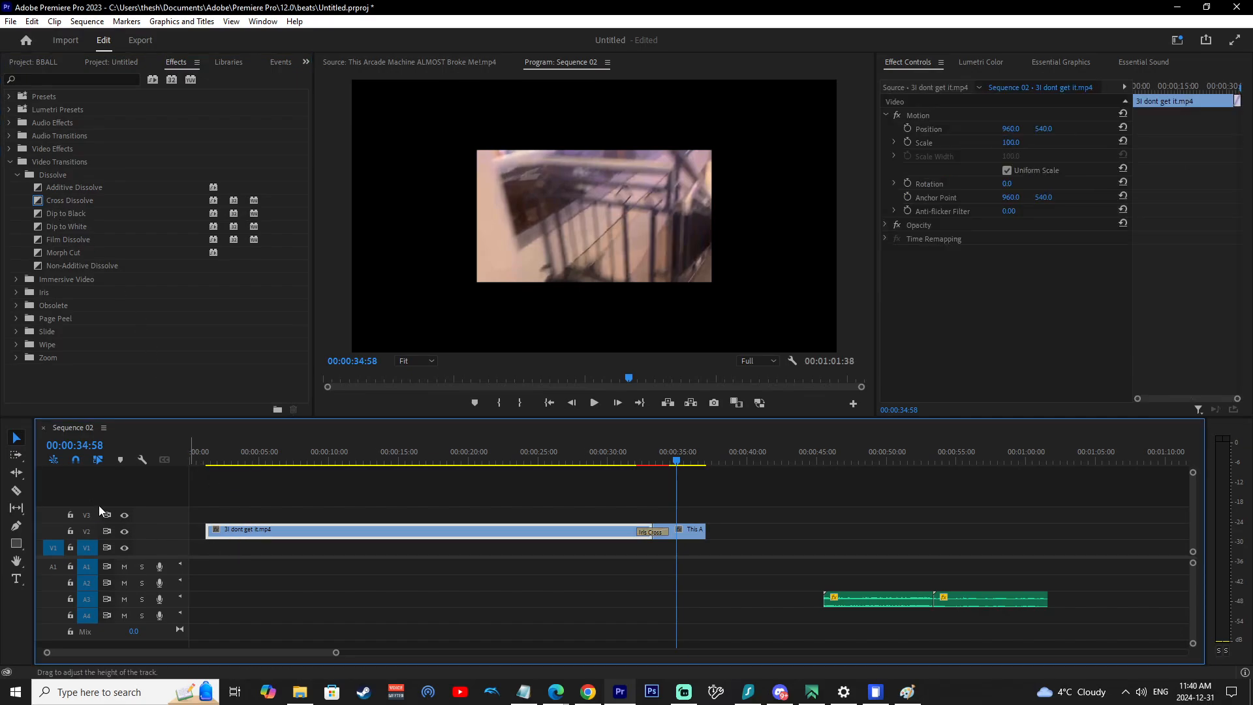
click(232, 457)
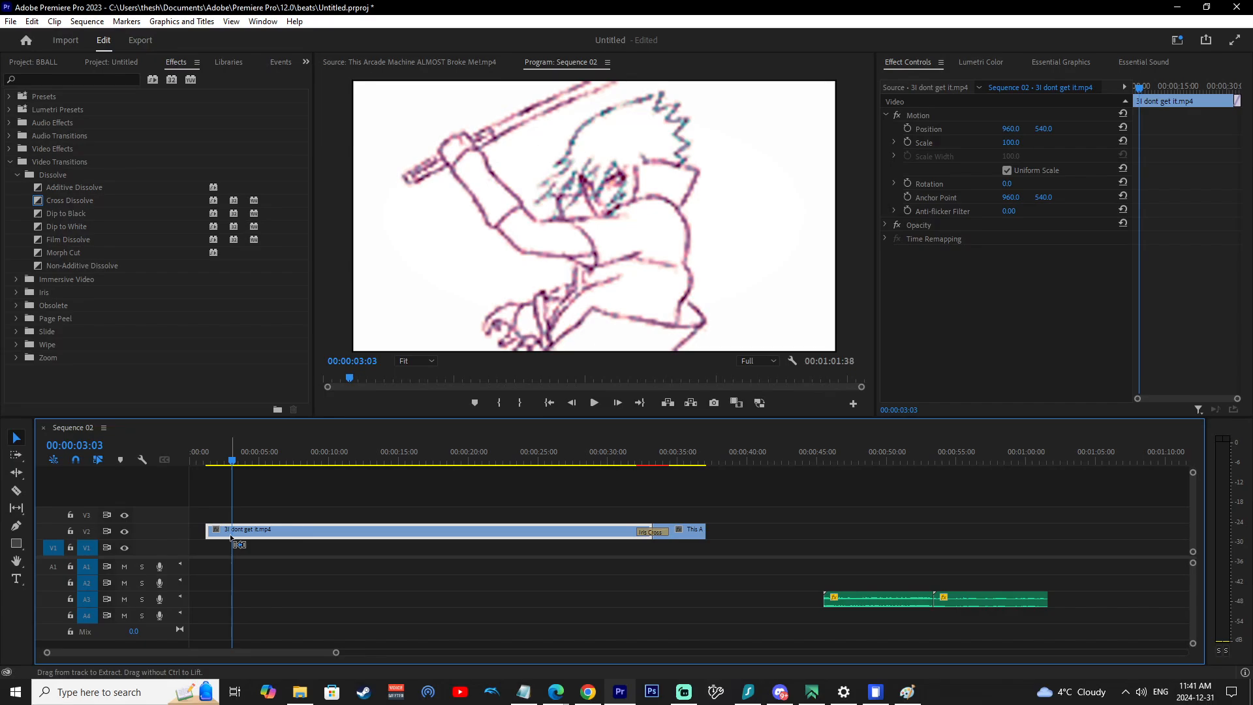
key(ctrl+d)
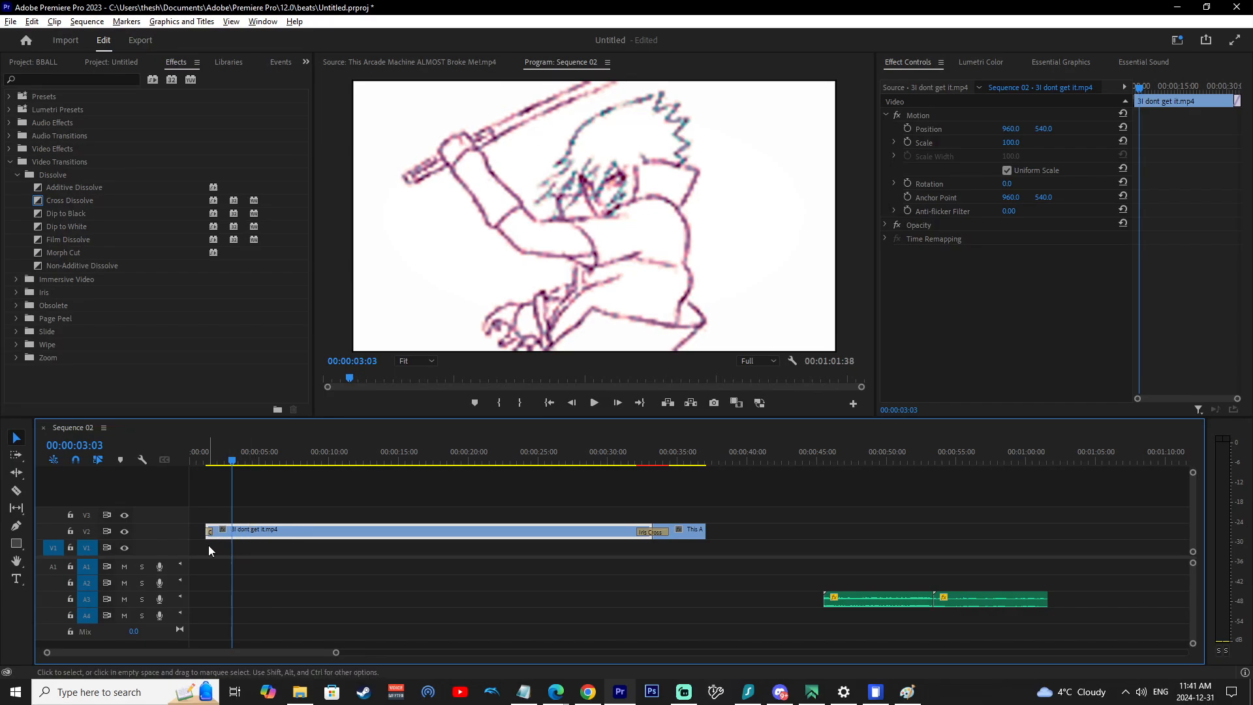
Lengthen the opening Cross Dissolve to a duration of about 00:00:01:56.
key(equal)
key(equal)
key(minus)
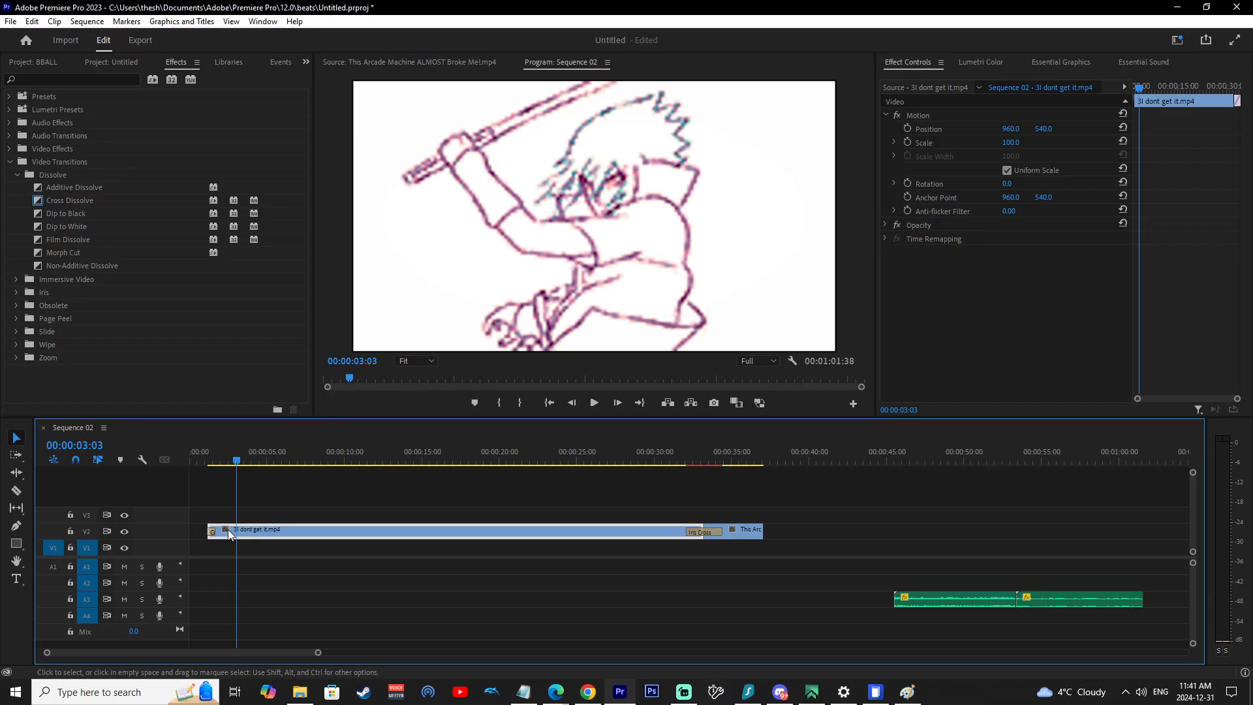
click(212, 531)
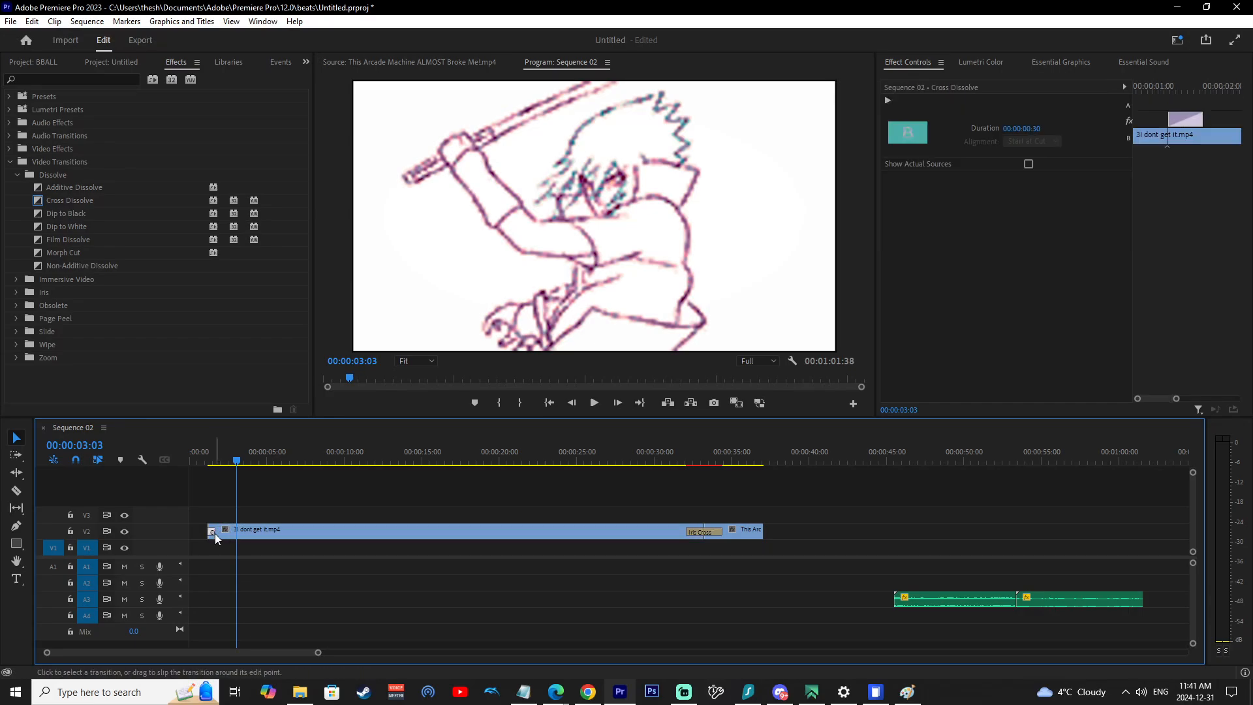
drag(222, 534, 238, 541)
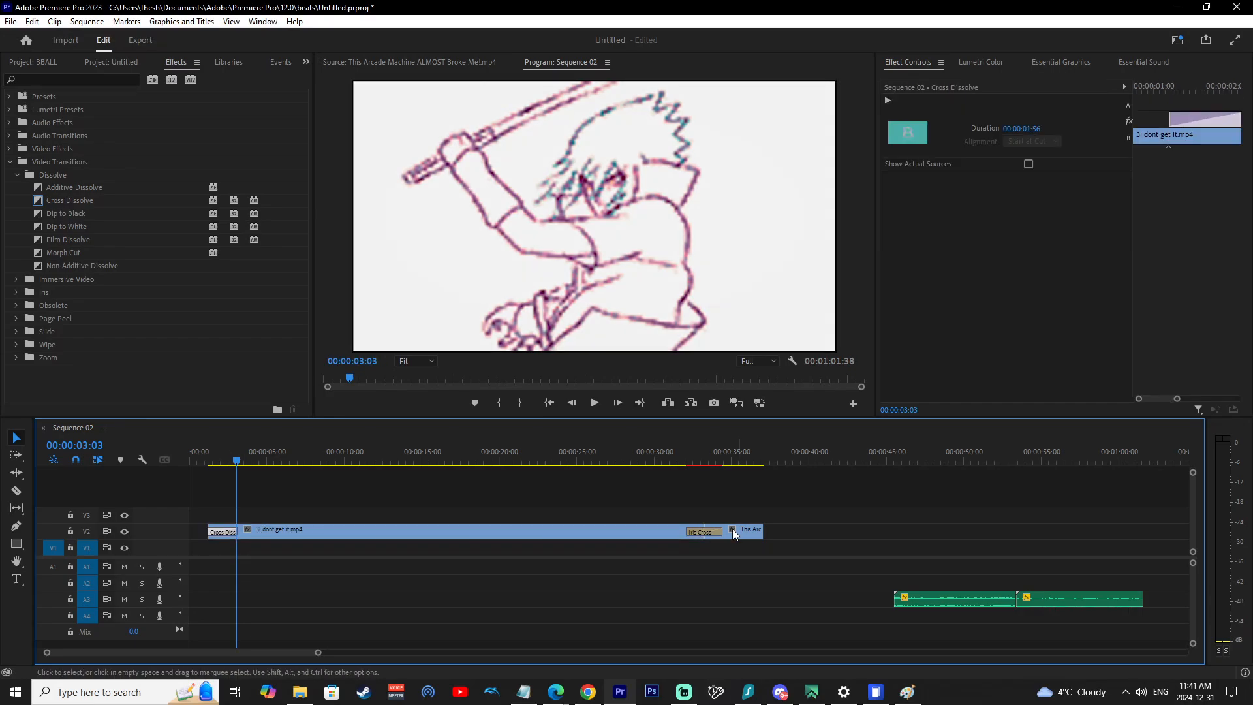
Apply the default Cross Dissolve transition to the end of the second clip.
click(746, 538)
key(ctrl+d)
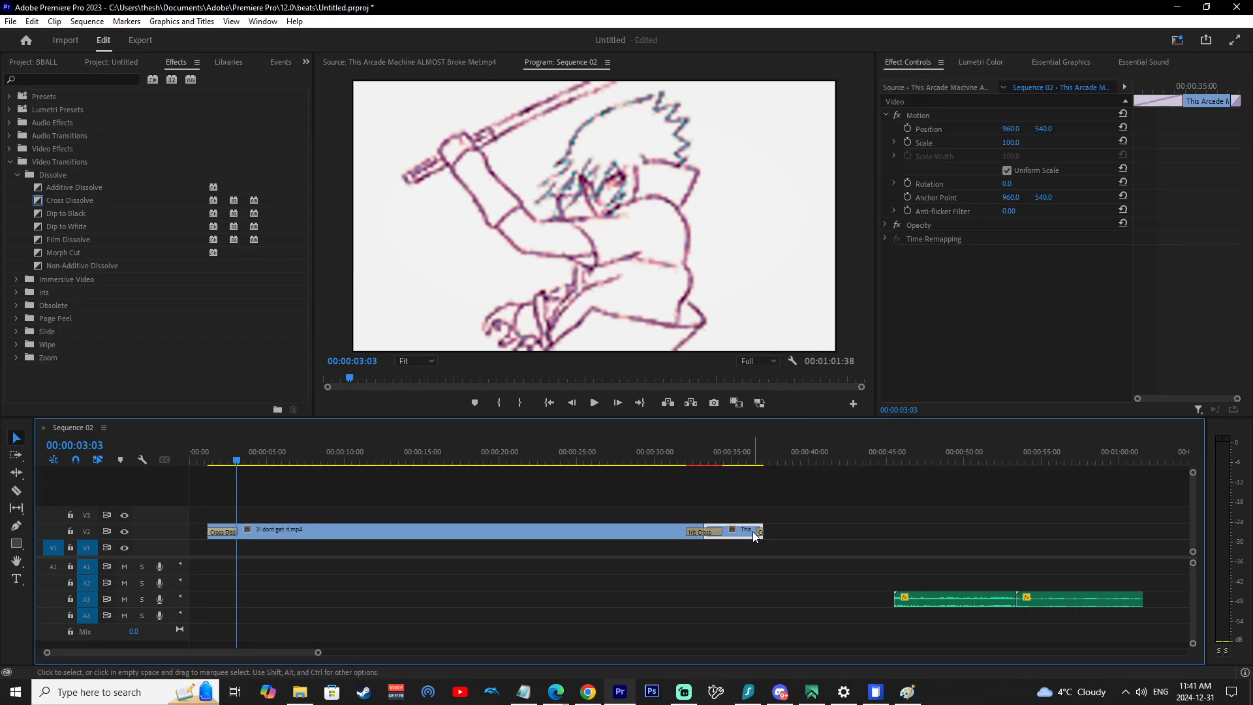
Play the sequence from the start and scrub to check the new transitions.
click(204, 461)
key(space)
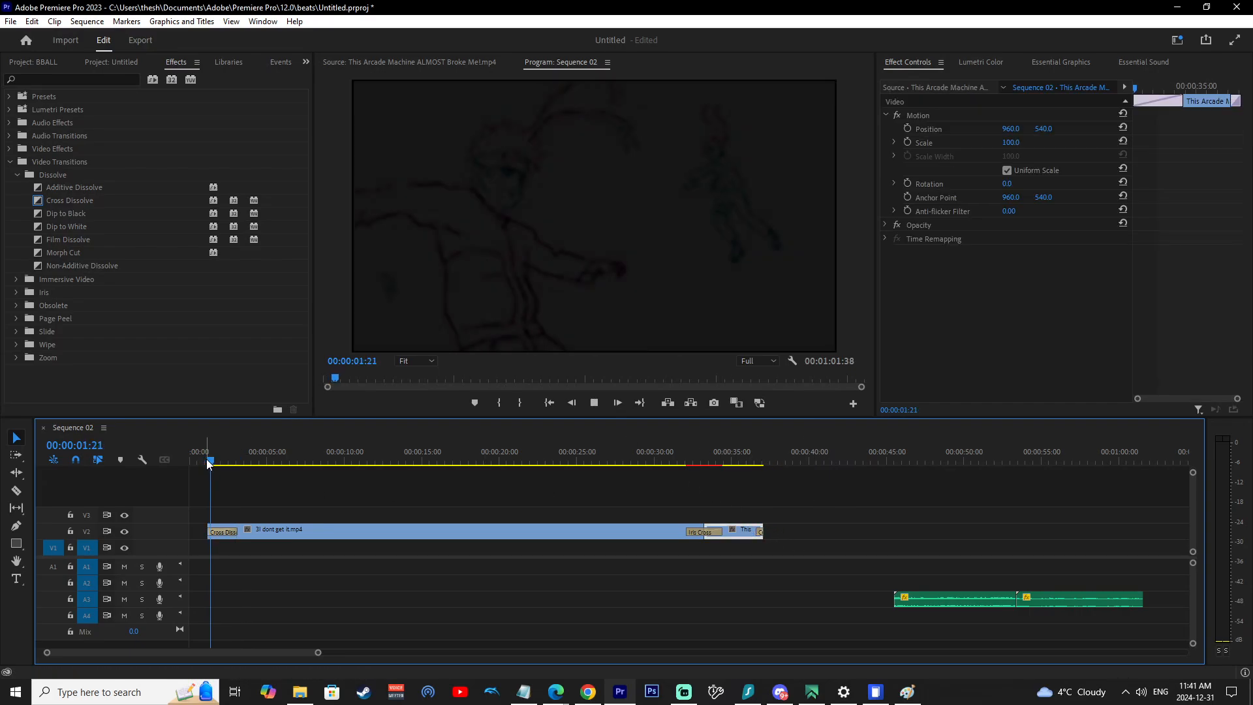
click(199, 462)
key(space)
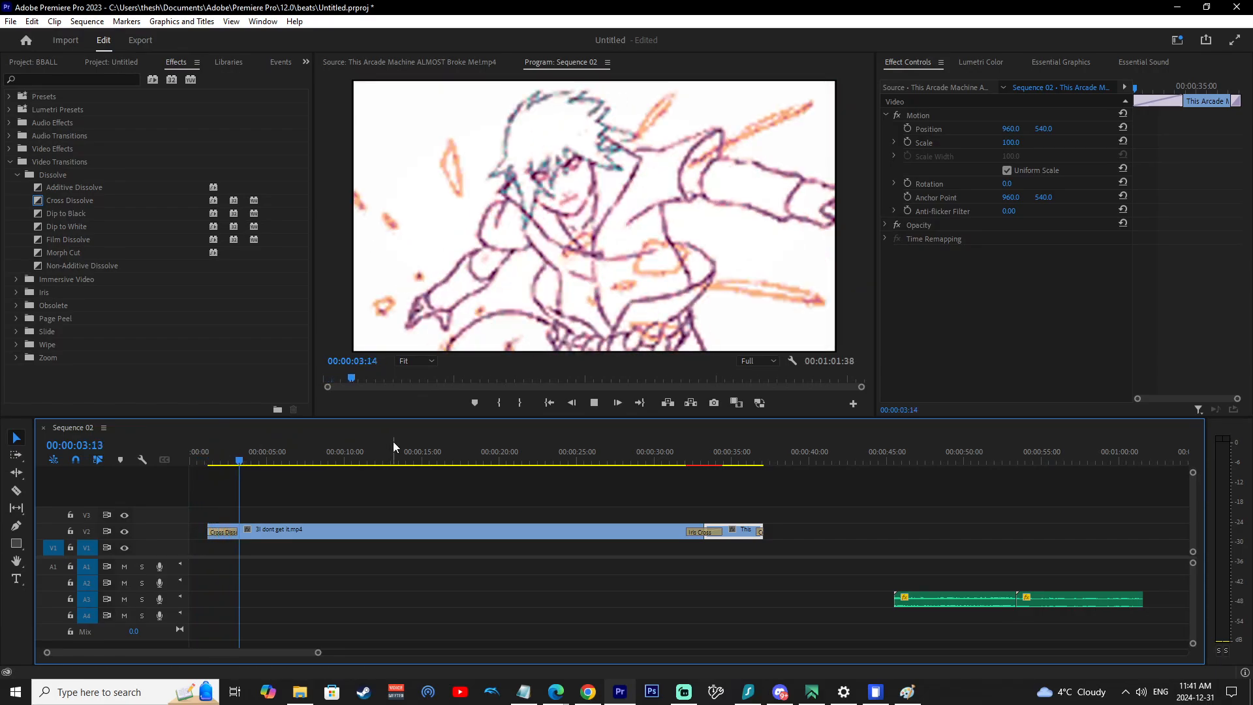
click(756, 461)
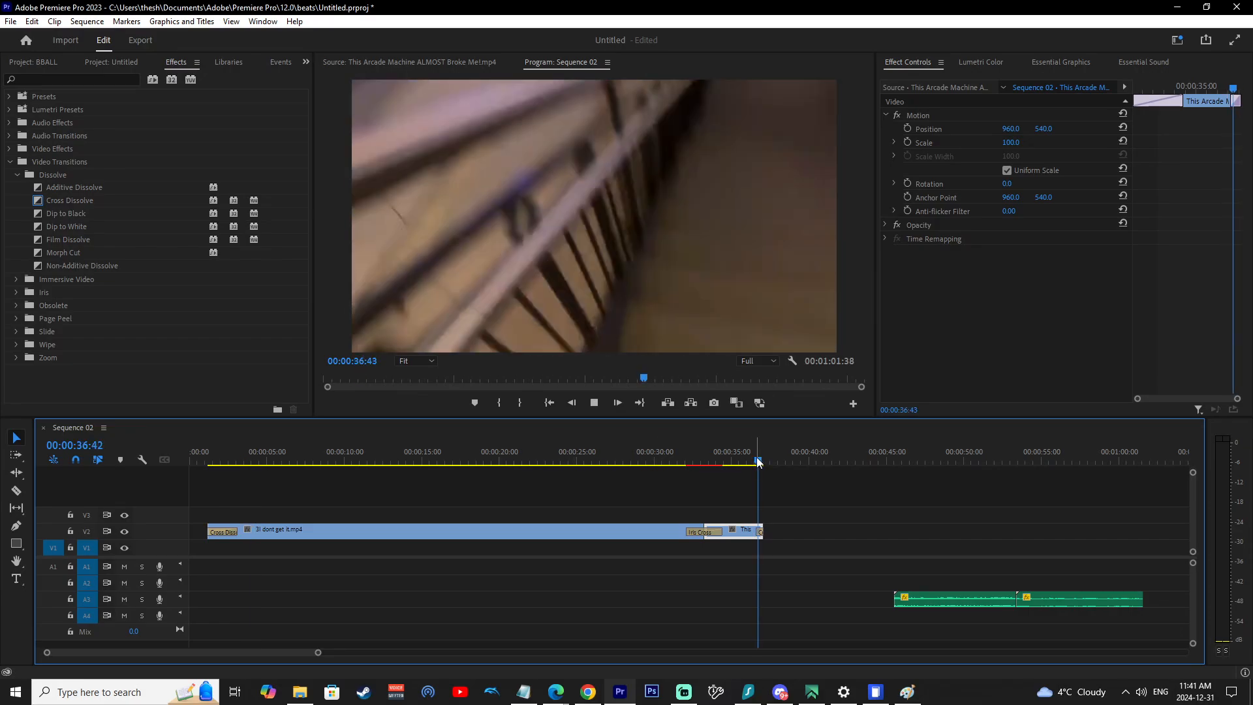
click(701, 461)
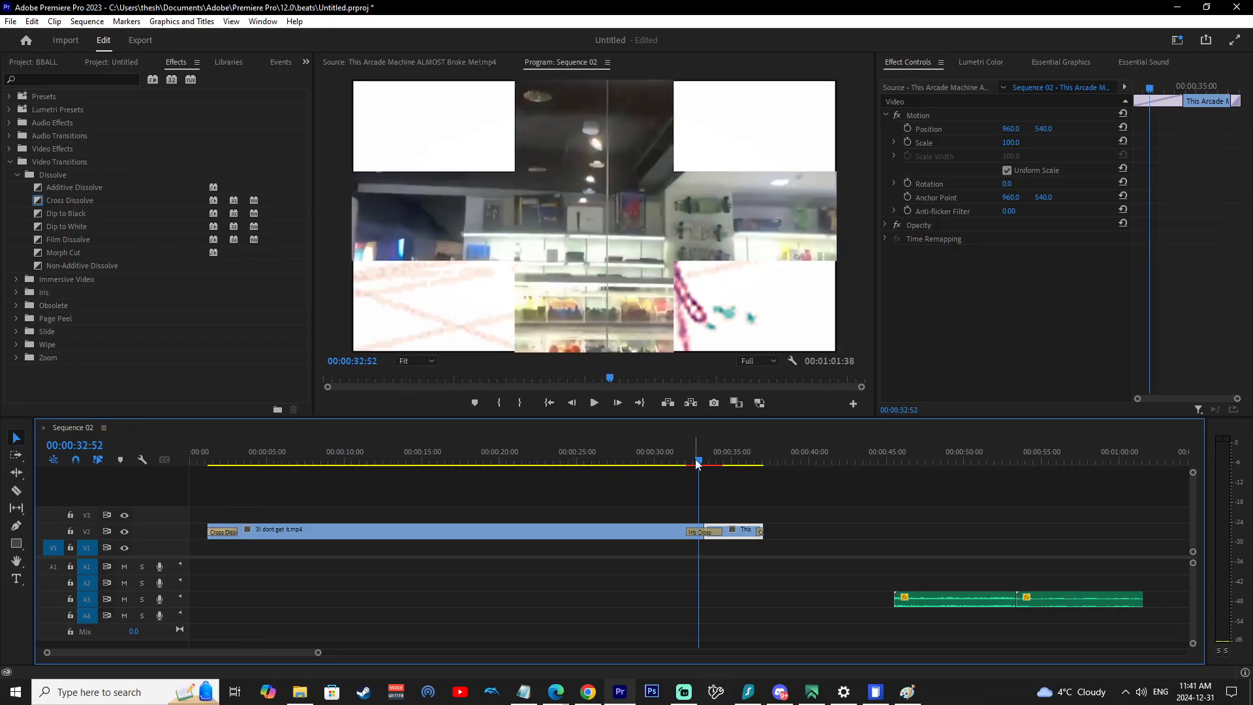
Turn on Reverse for the Iris Cross transition.
click(709, 532)
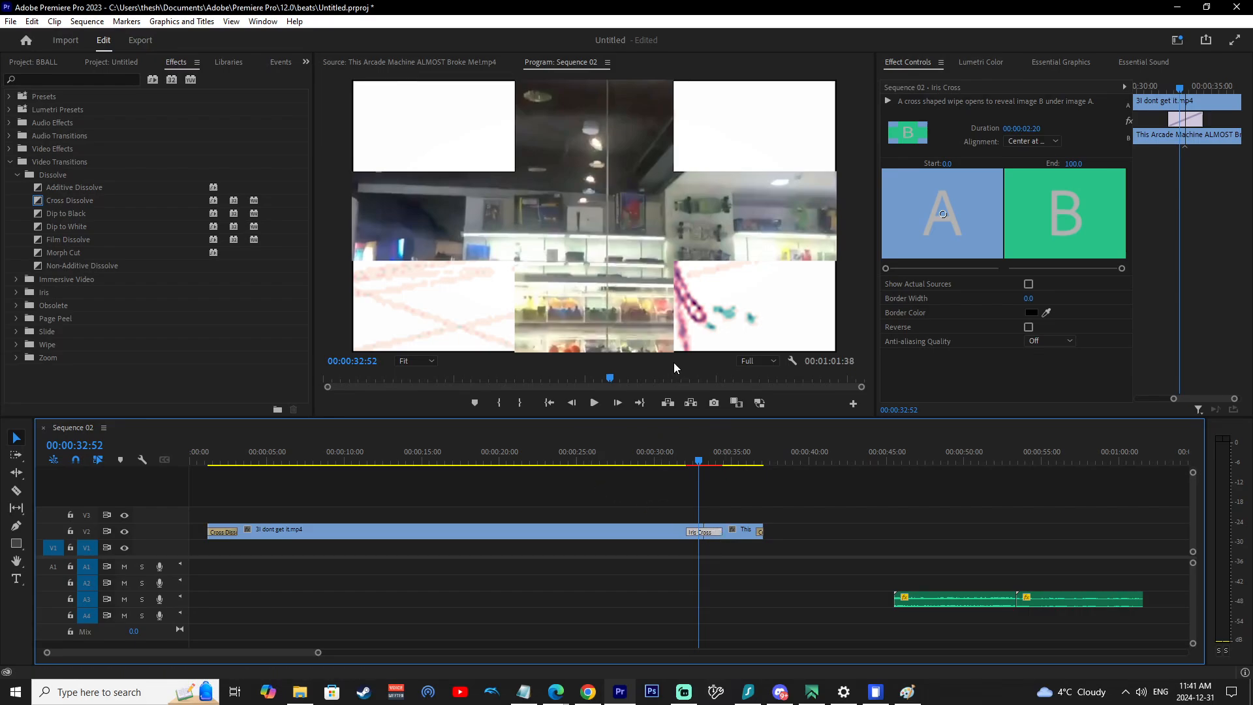
click(1029, 328)
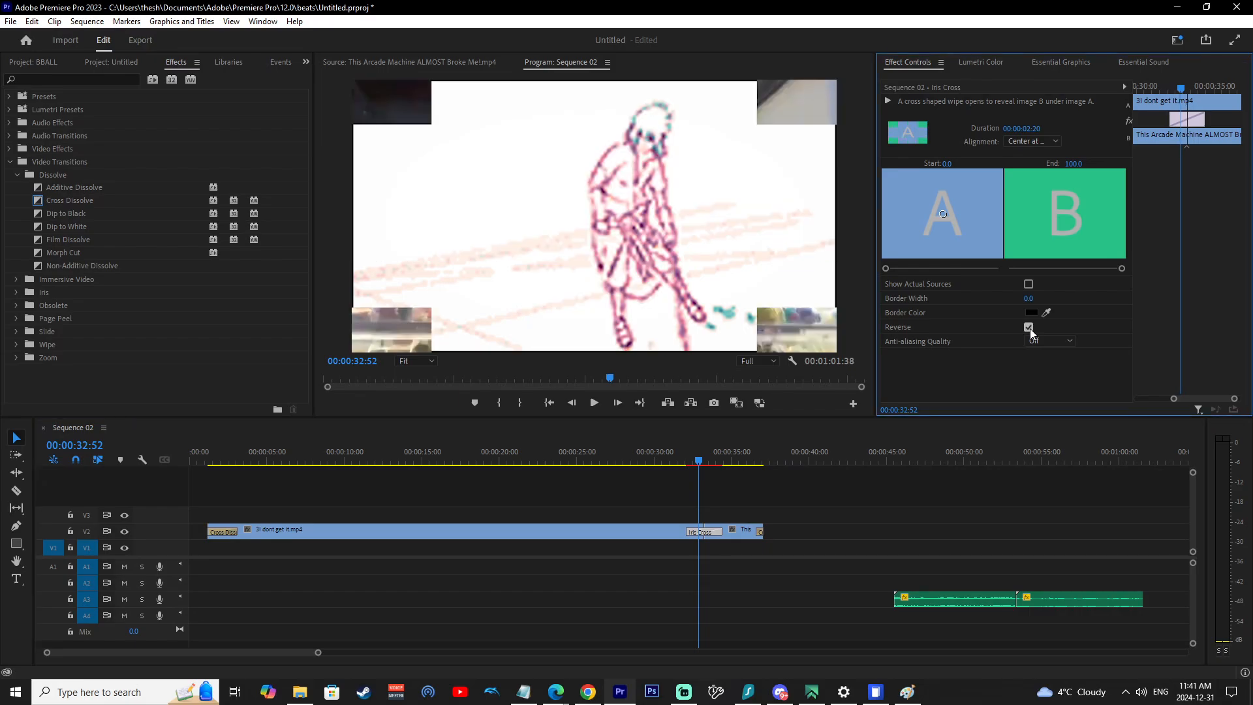
Play back the reversed Iris Cross transition to preview it.
click(687, 458)
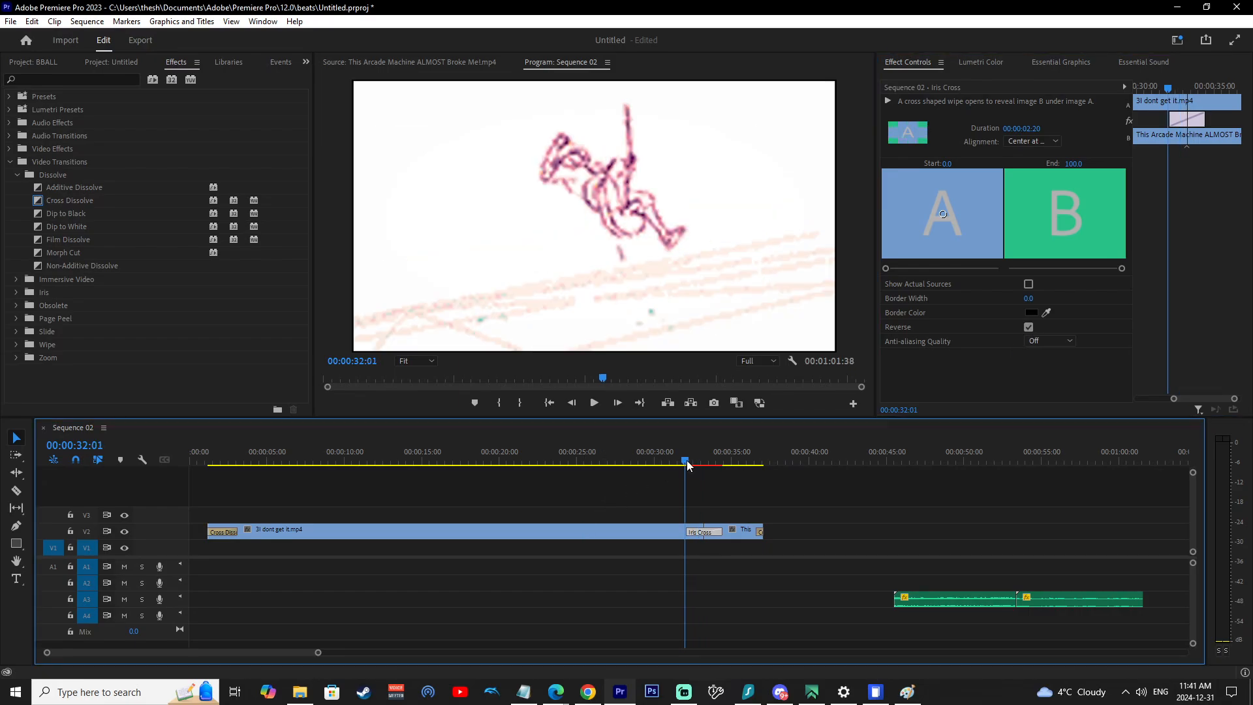
click(597, 403)
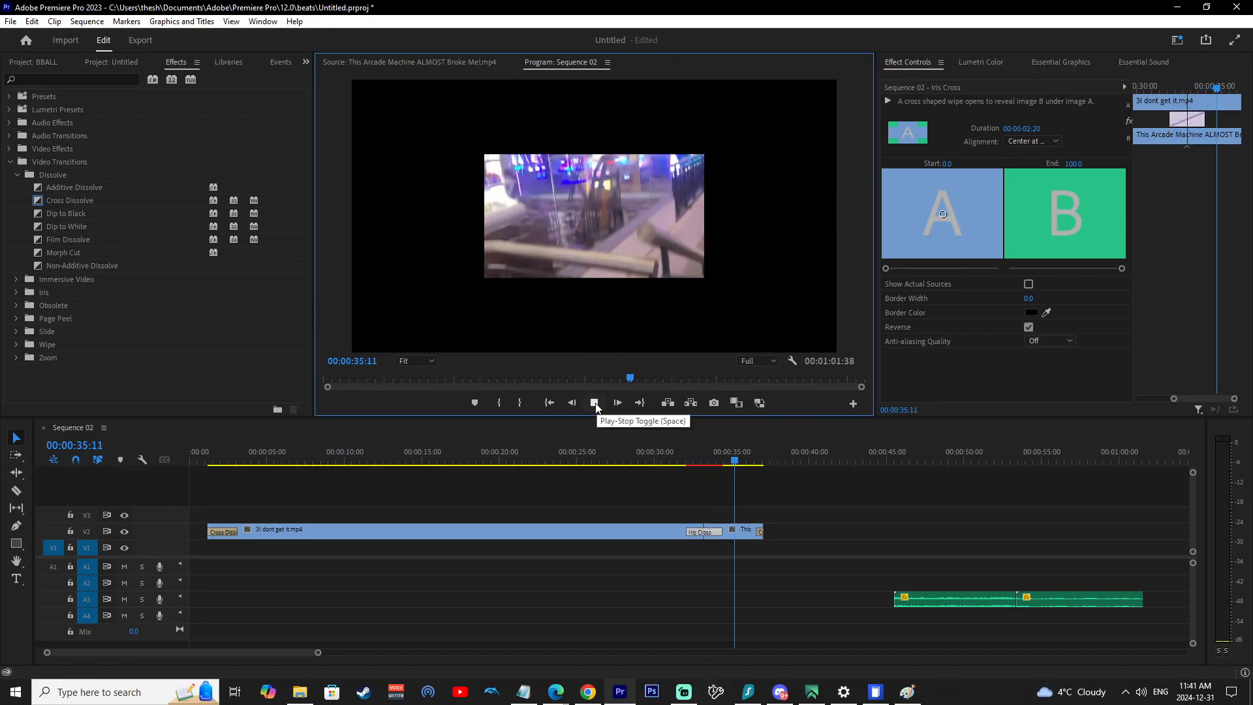
click(597, 404)
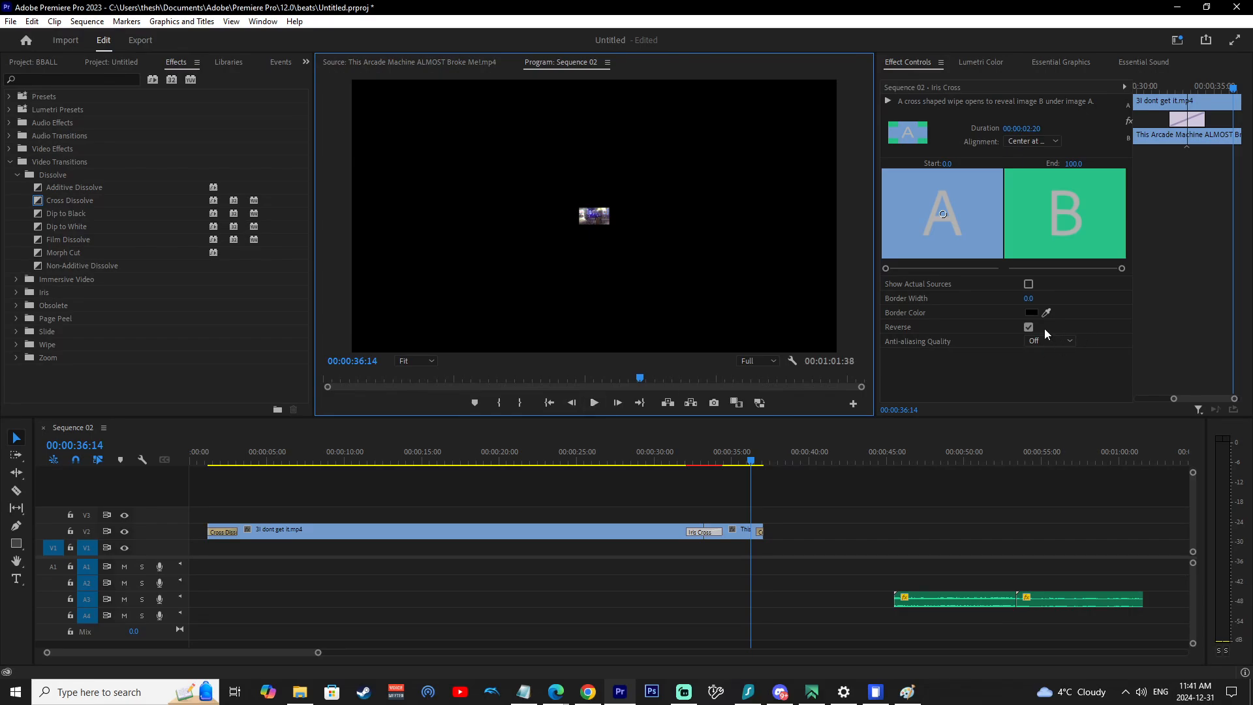
Set both the Start and End sliders of the Iris Cross transition to 39.7 and play back the transition.
drag(1120, 273, 1095, 273)
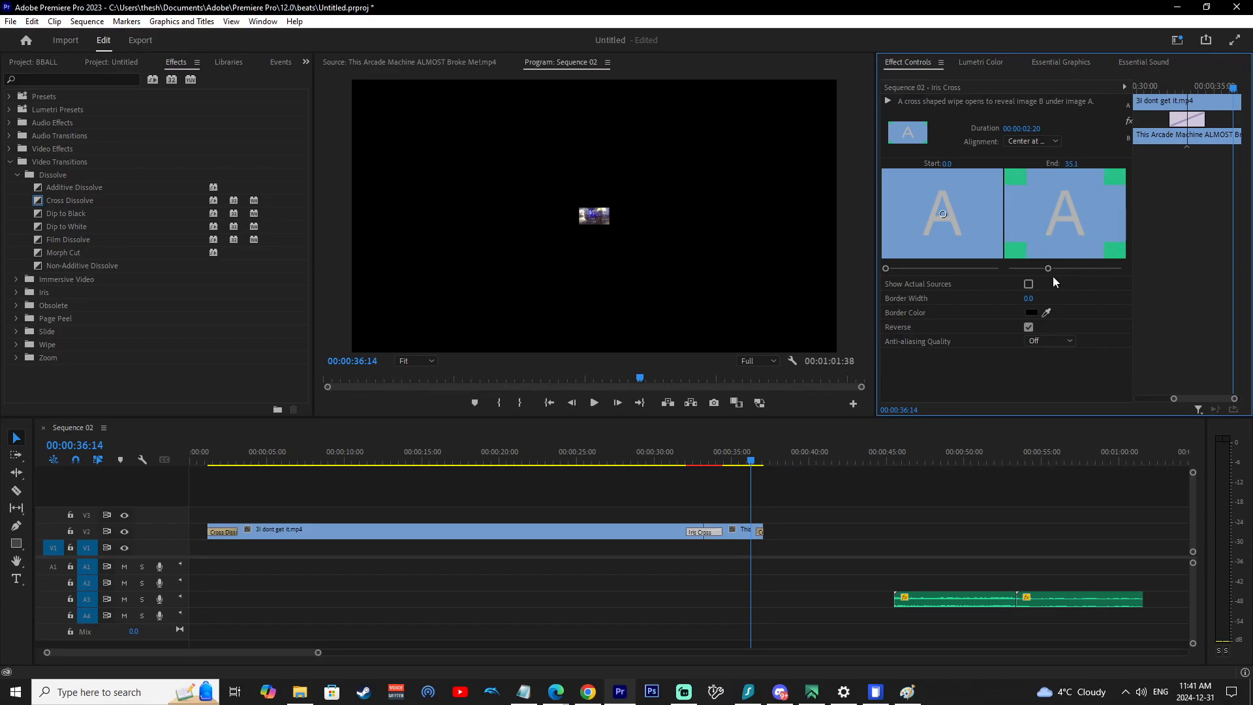
drag(885, 268, 929, 270)
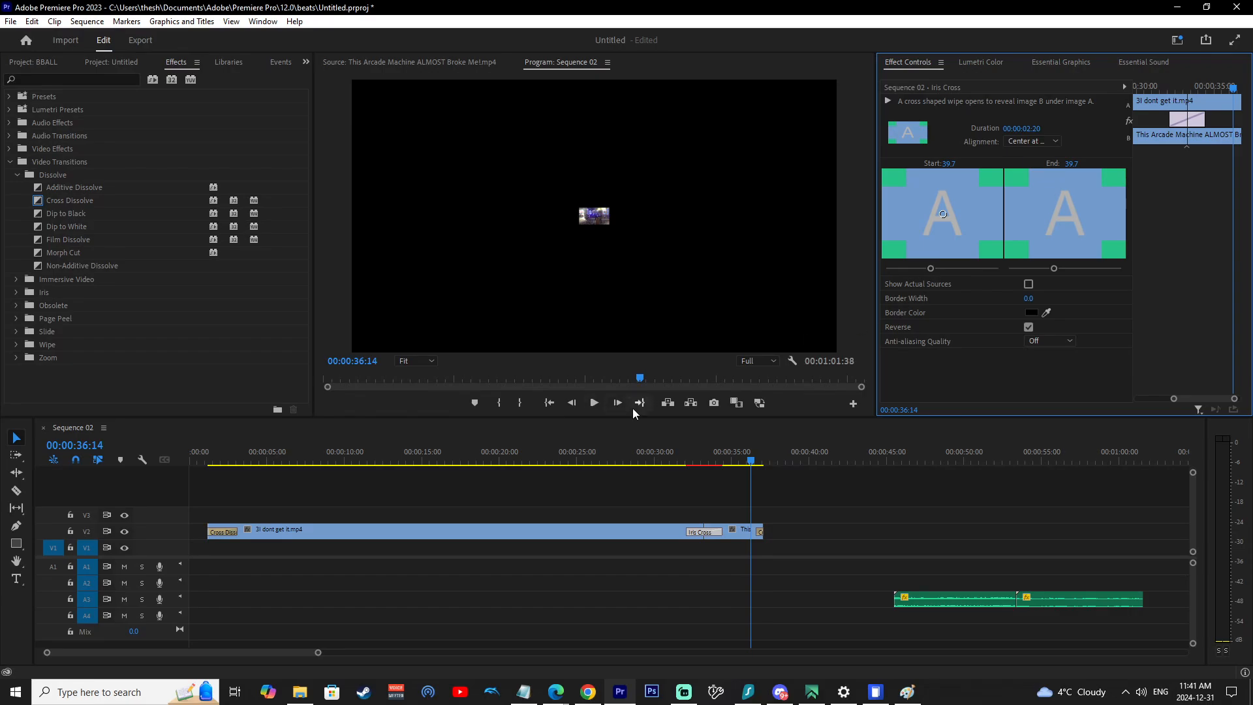
click(687, 457)
click(595, 404)
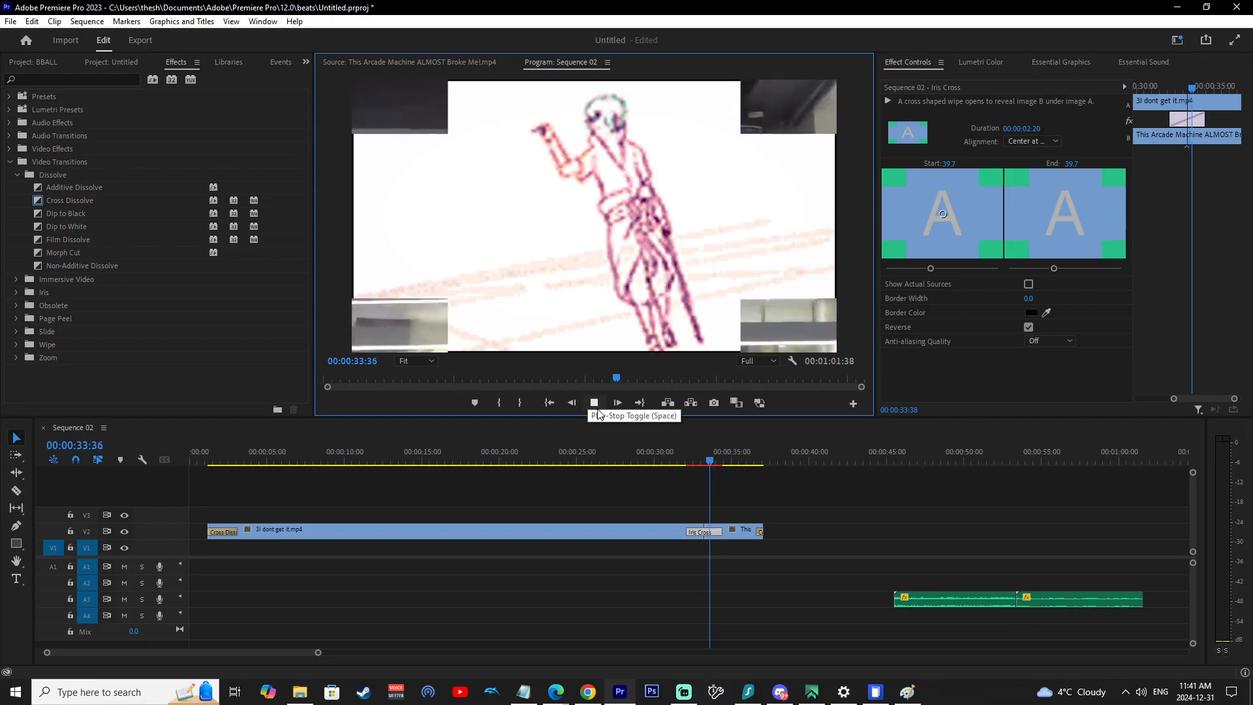
click(602, 410)
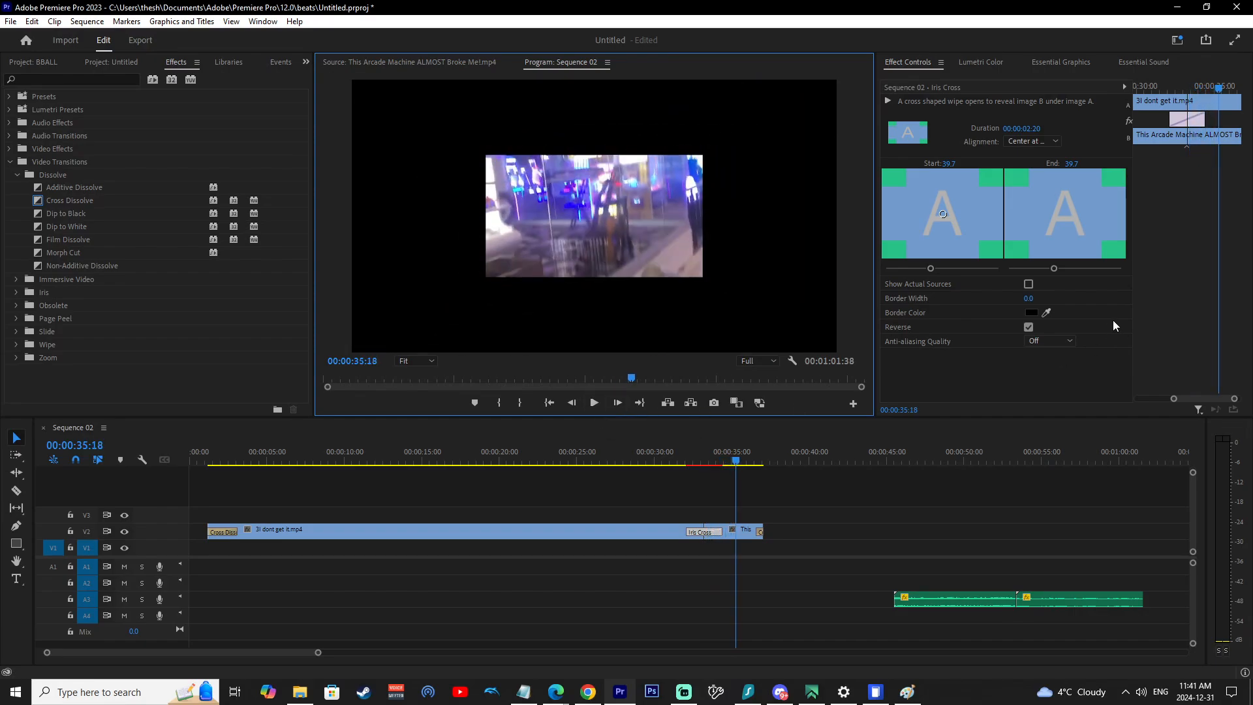
Set the Iris Cross End slider to 100 and replay the transition to preview it.
drag(1060, 272, 1153, 272)
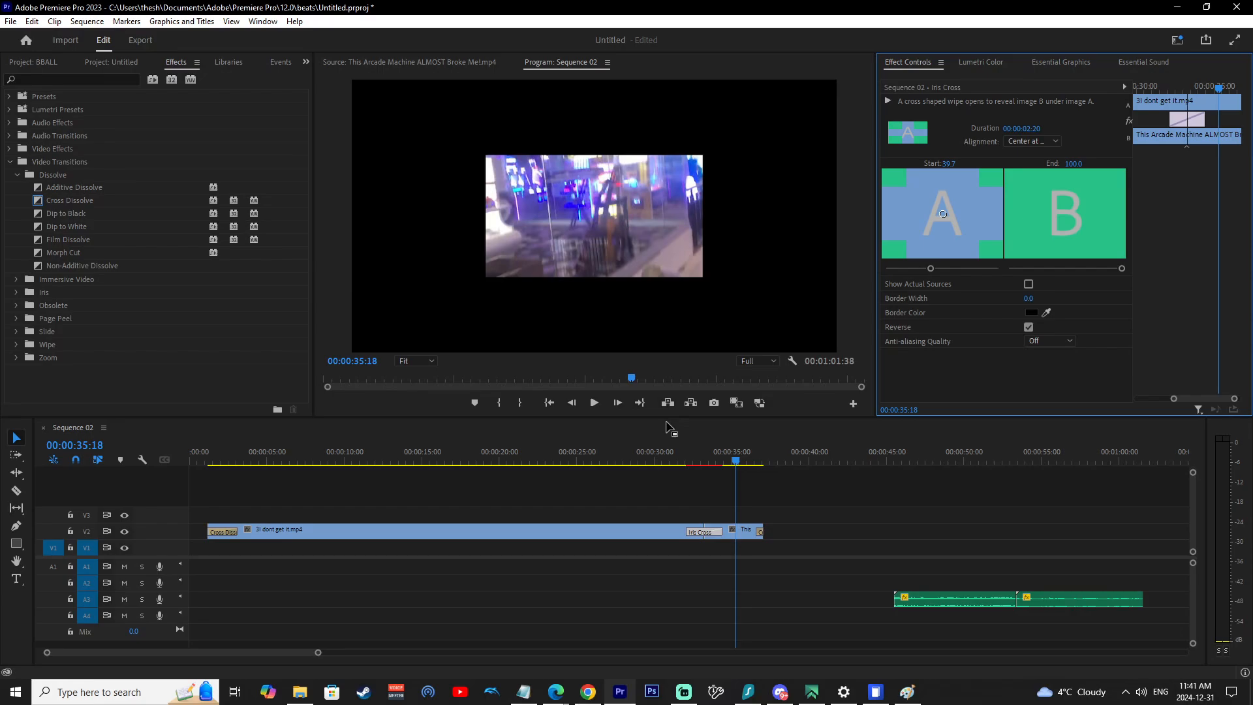
click(684, 461)
click(600, 409)
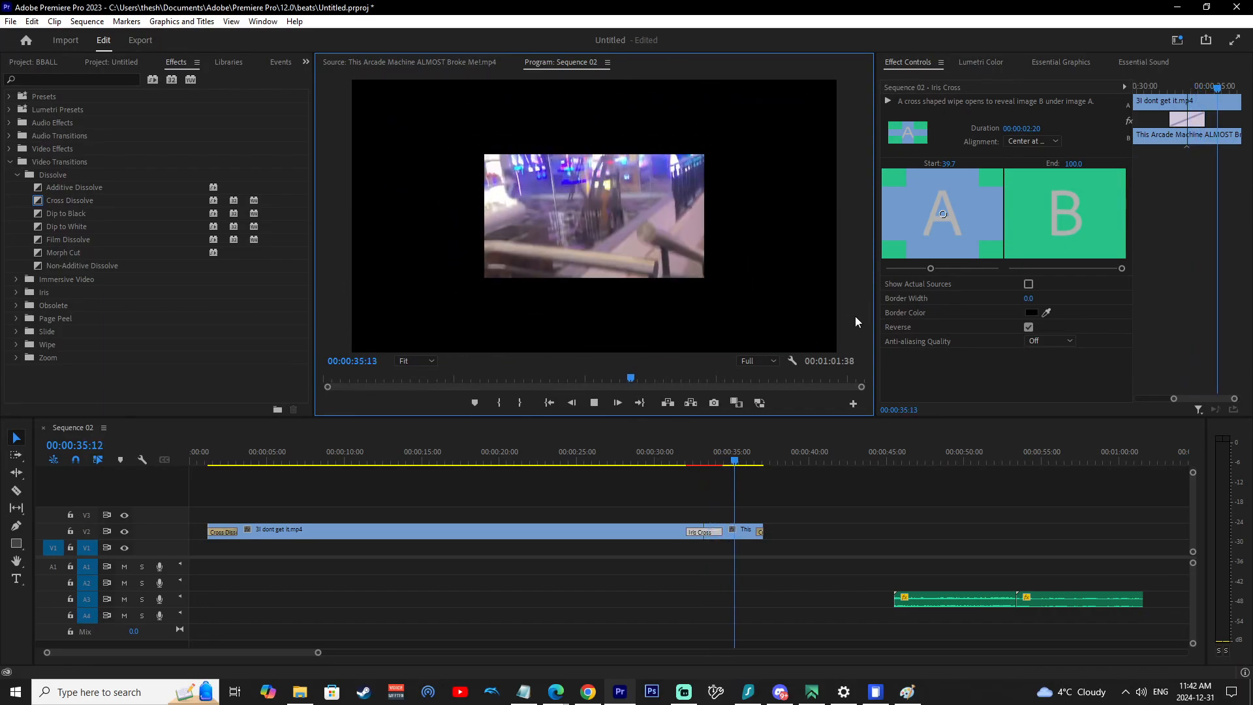
click(592, 404)
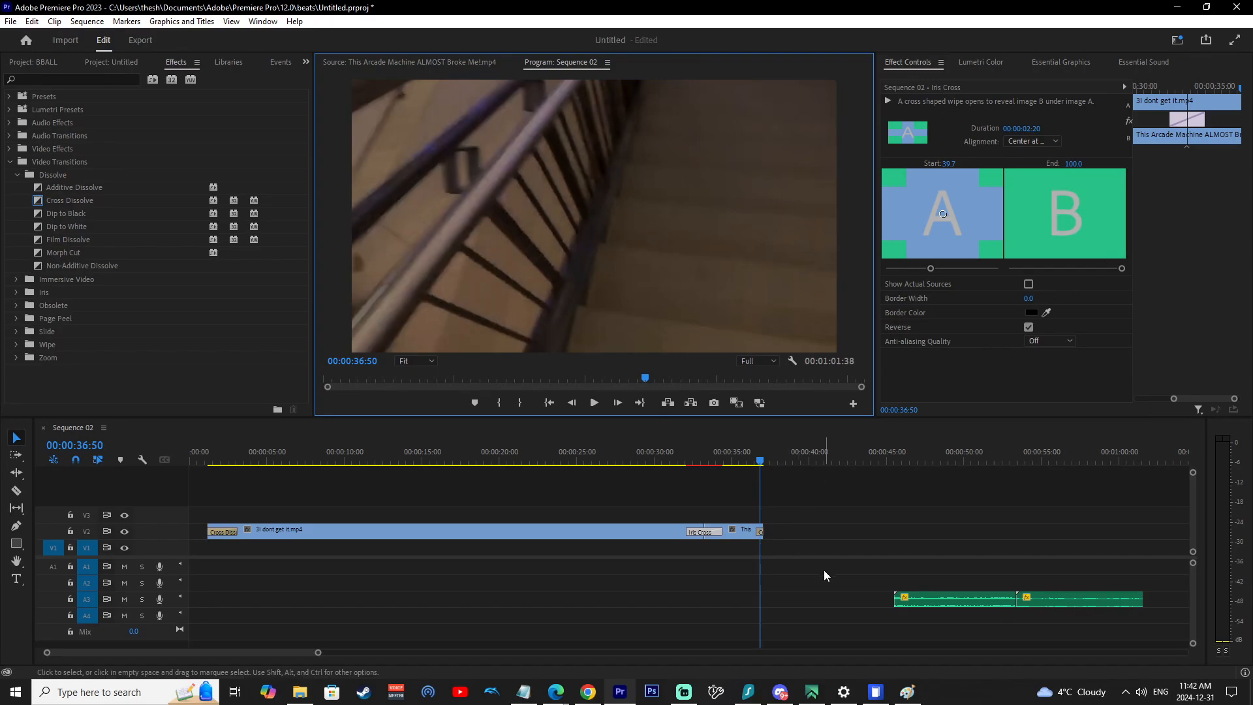
Play back the audio clips near the end of the sequence and collapse the video transition folders.
drag(842, 452, 937, 457)
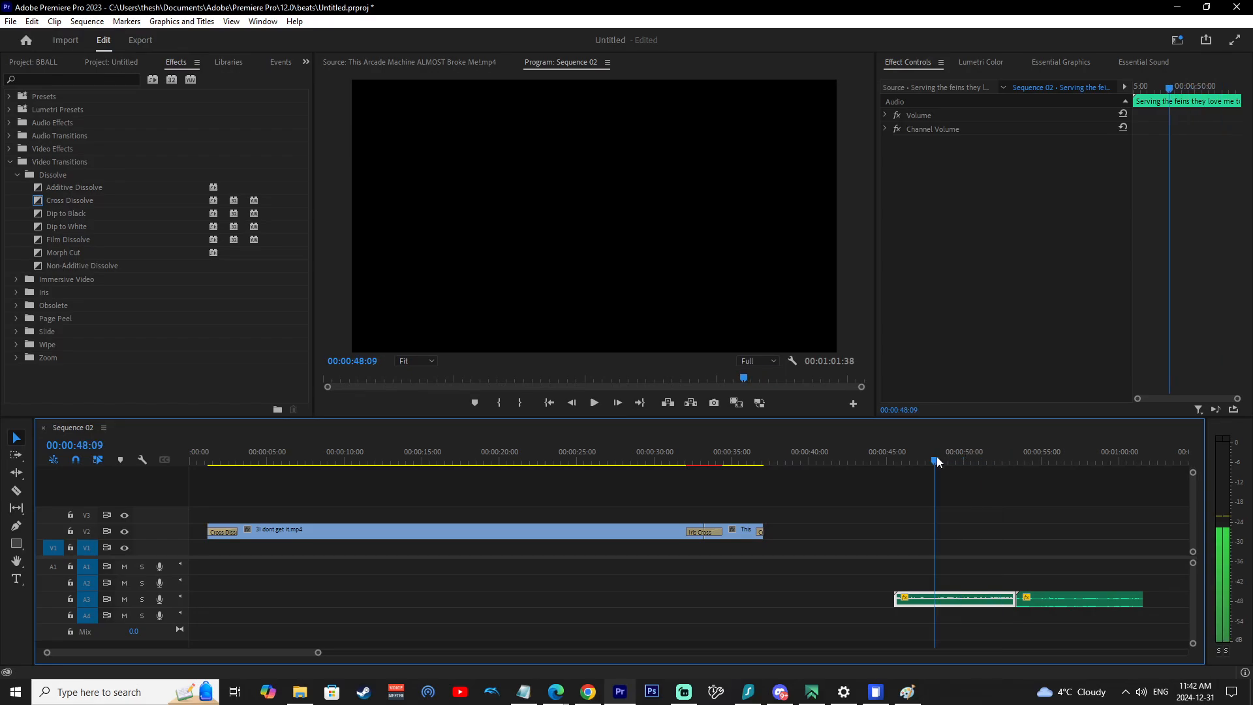
click(597, 406)
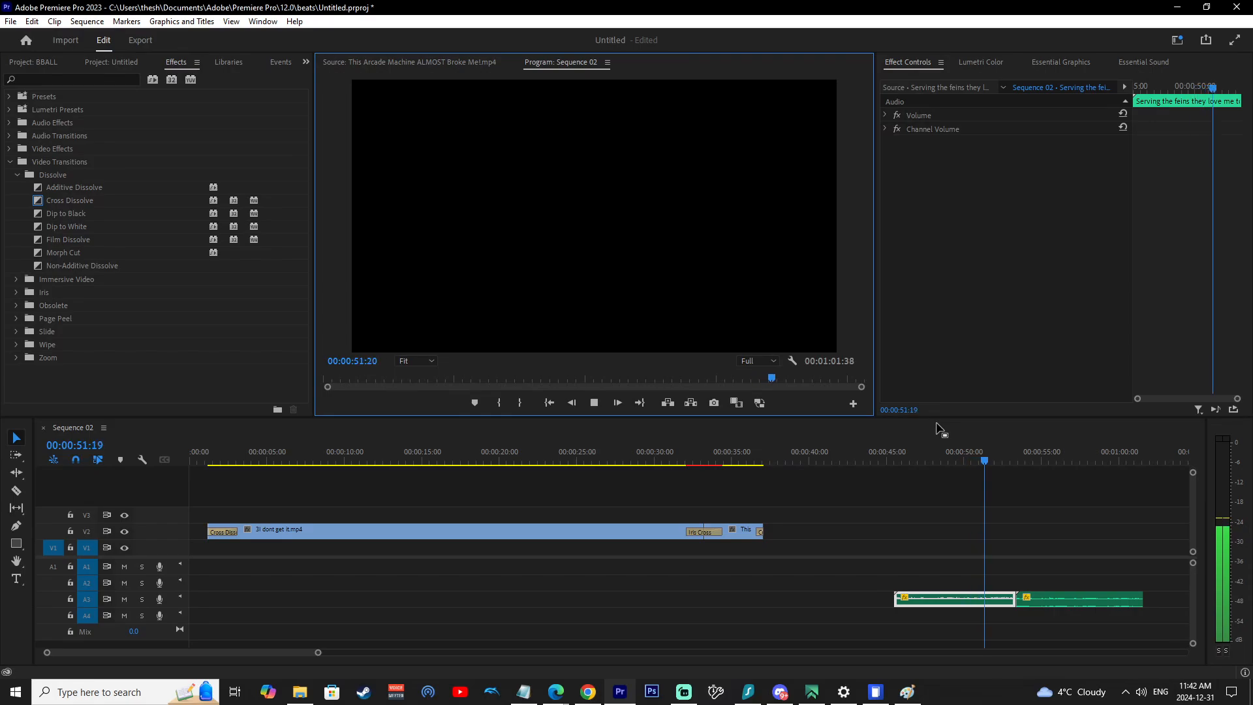
click(18, 173)
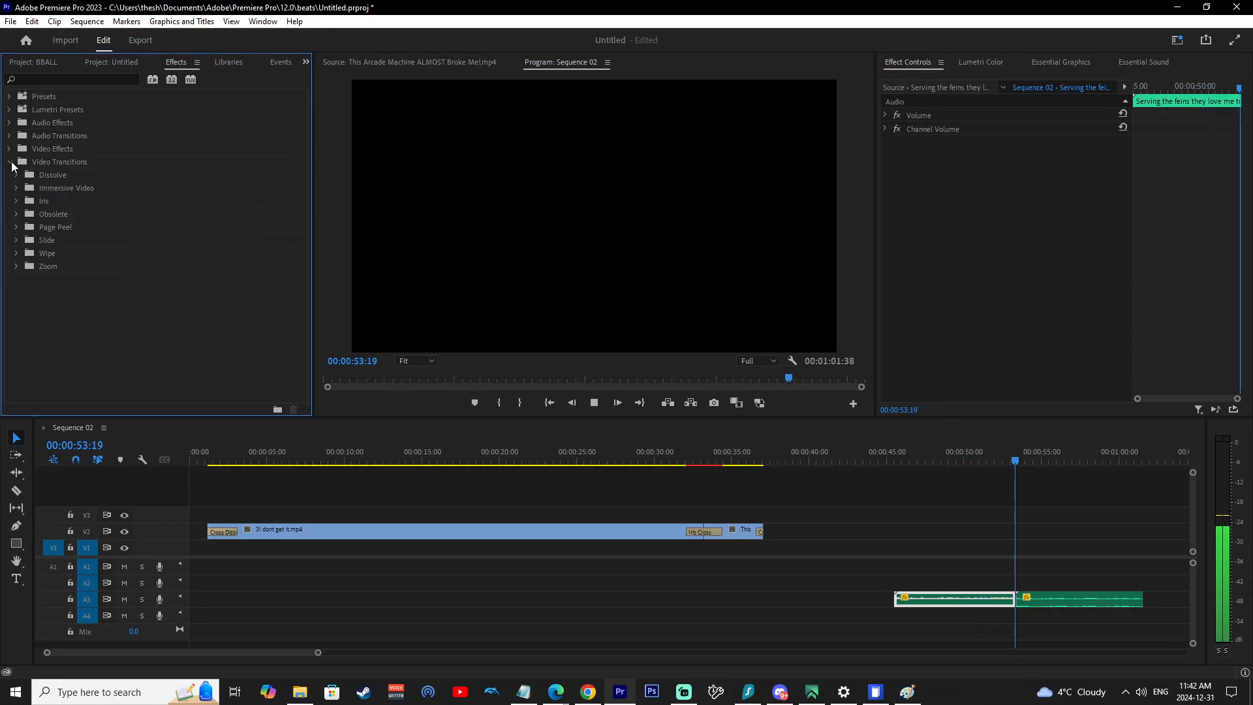
click(11, 162)
click(595, 403)
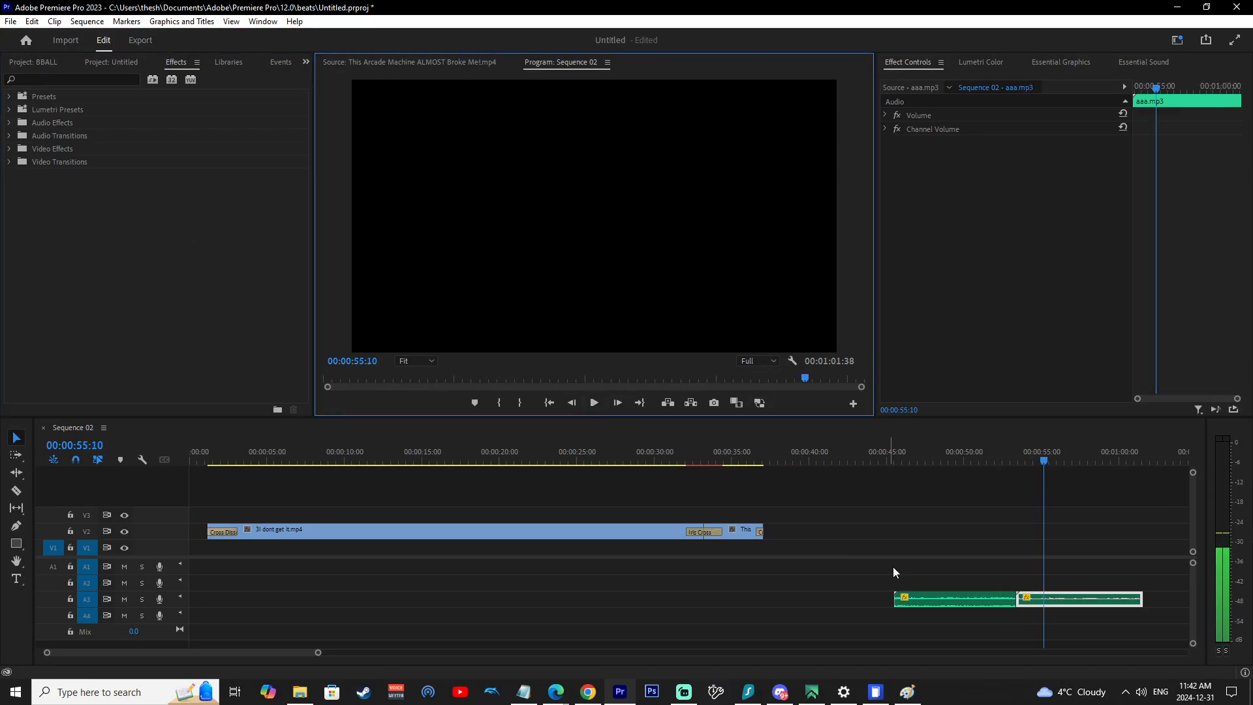
click(979, 460)
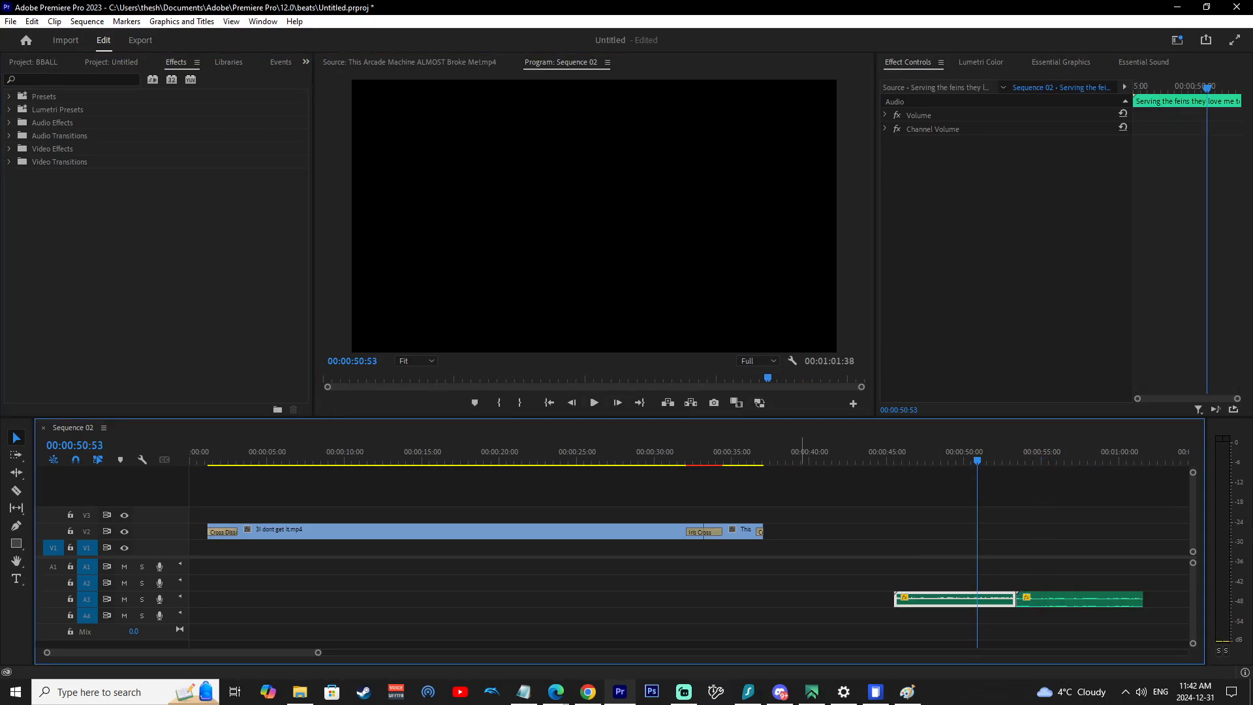
Apply the Constant Power audio crossfade from Audio Transitions to the audio clips on track A3.
click(9, 135)
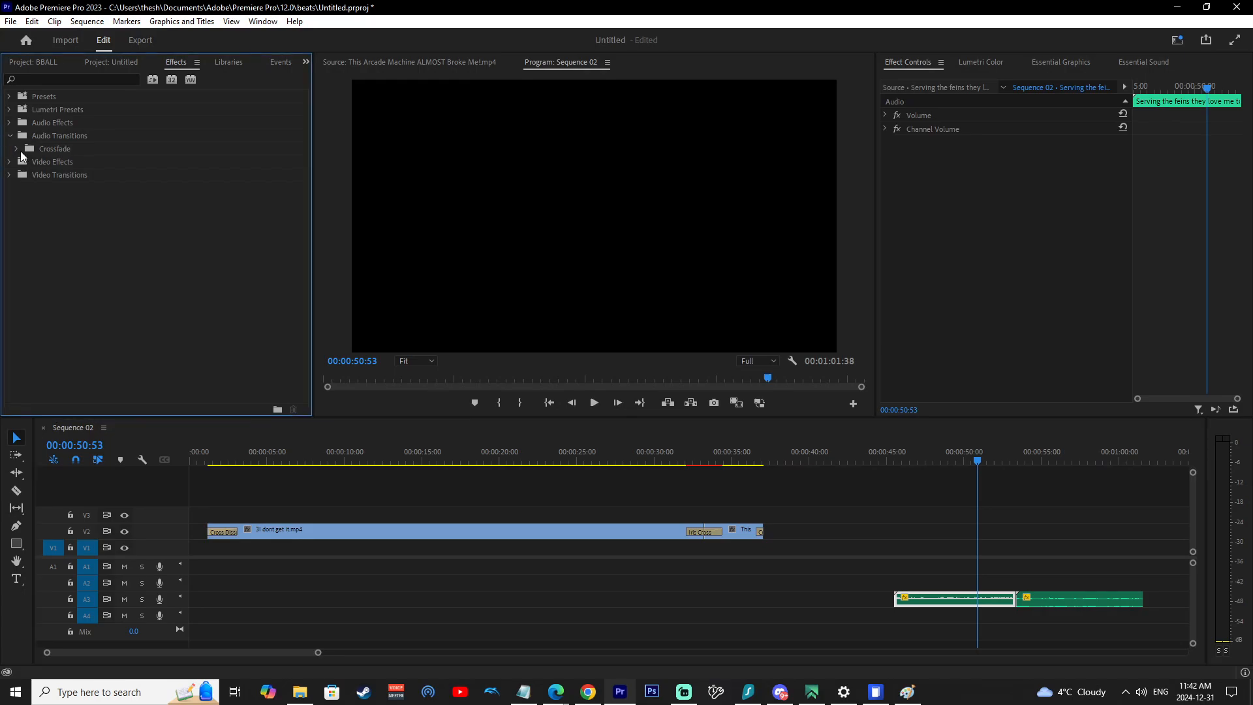
click(16, 149)
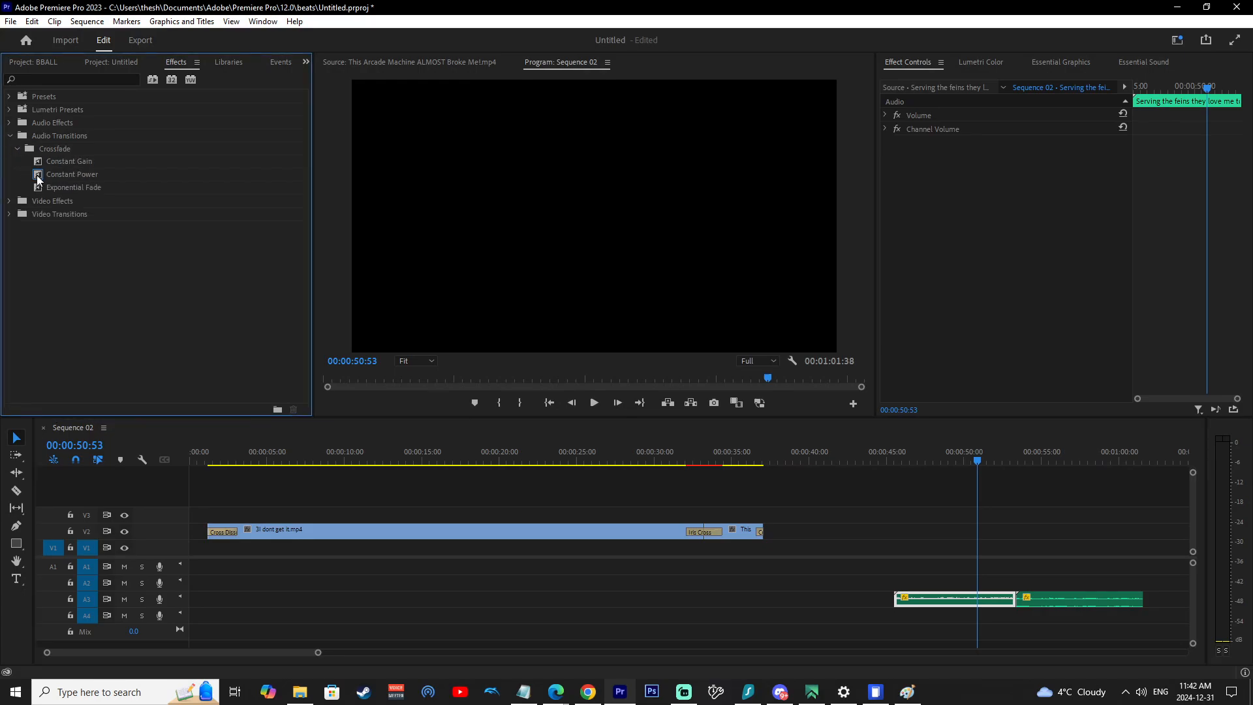
drag(58, 174, 897, 599)
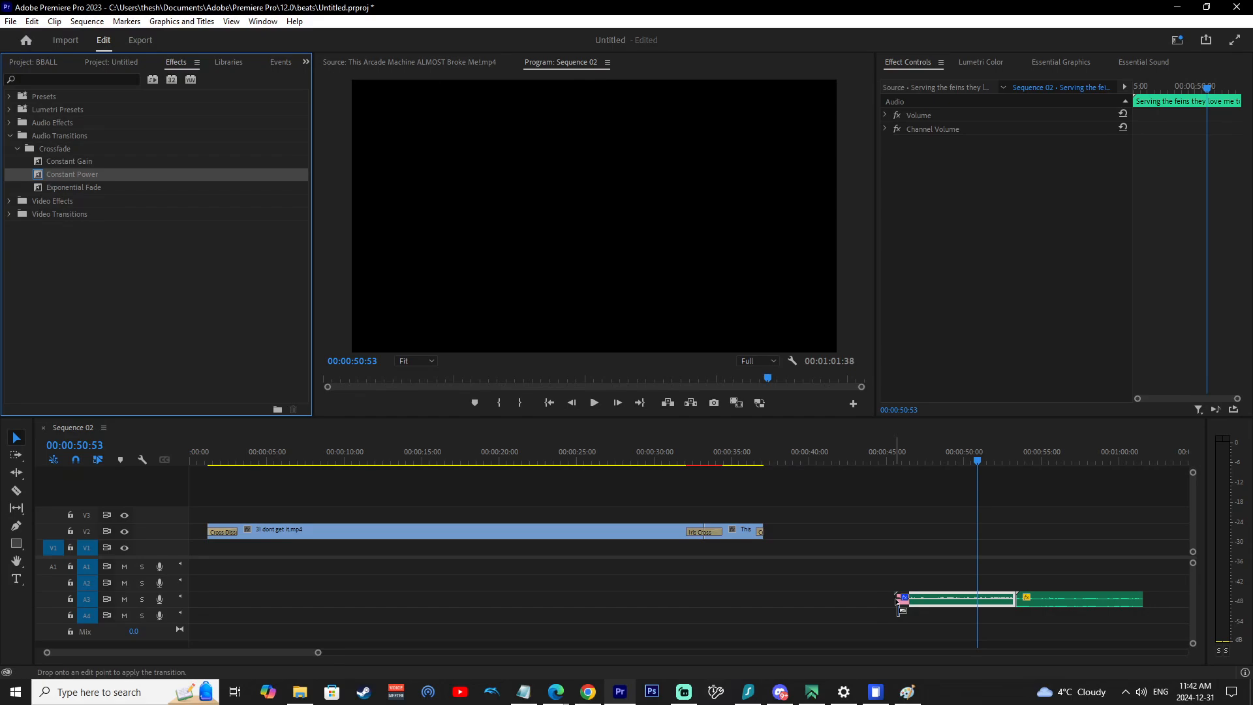
drag(897, 599, 1027, 604)
drag(1025, 597, 1025, 598)
drag(1129, 609, 579, 436)
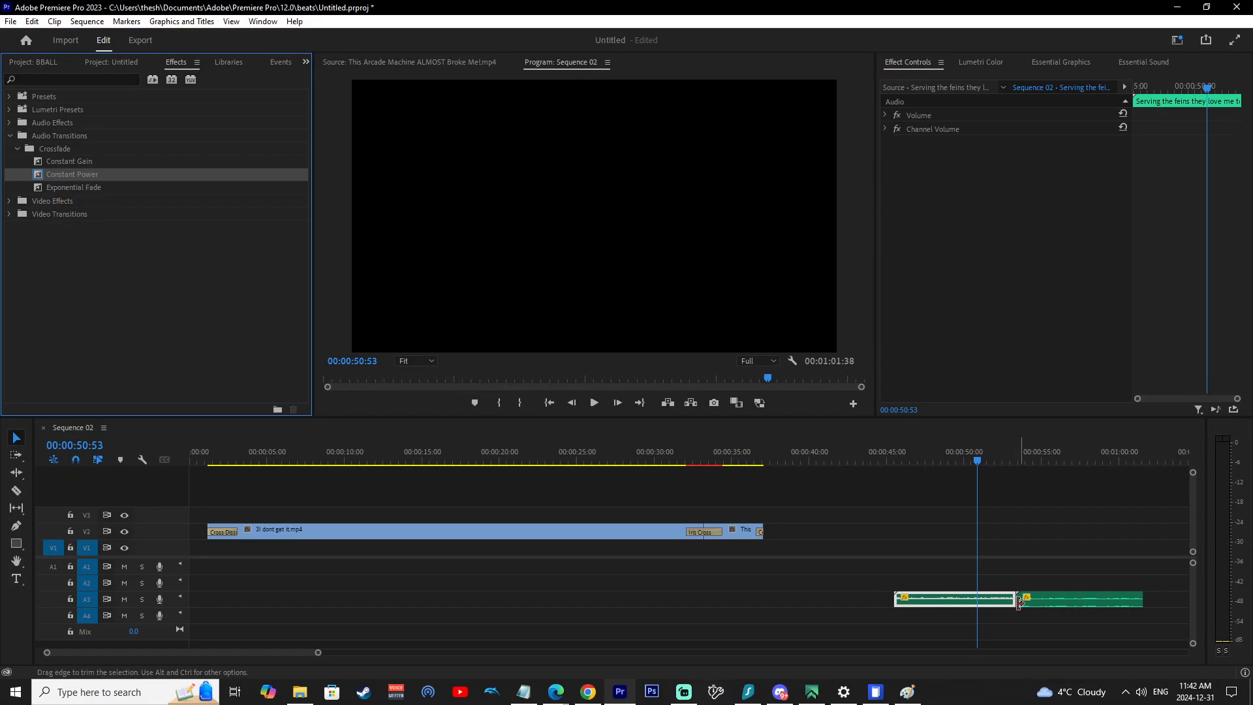
Move both audio clips on track A3 earlier, to start at about 19 s and 28 s.
click(959, 599)
drag(958, 599, 549, 599)
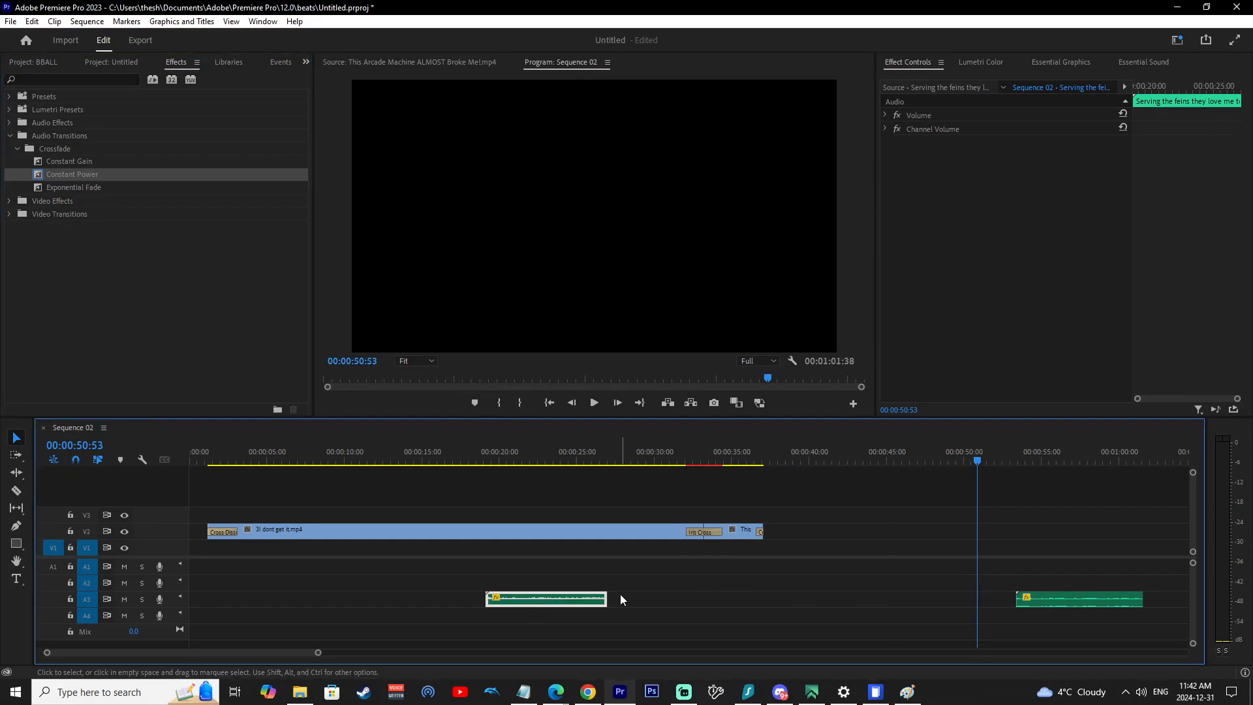
click(1028, 601)
drag(1027, 602, 639, 599)
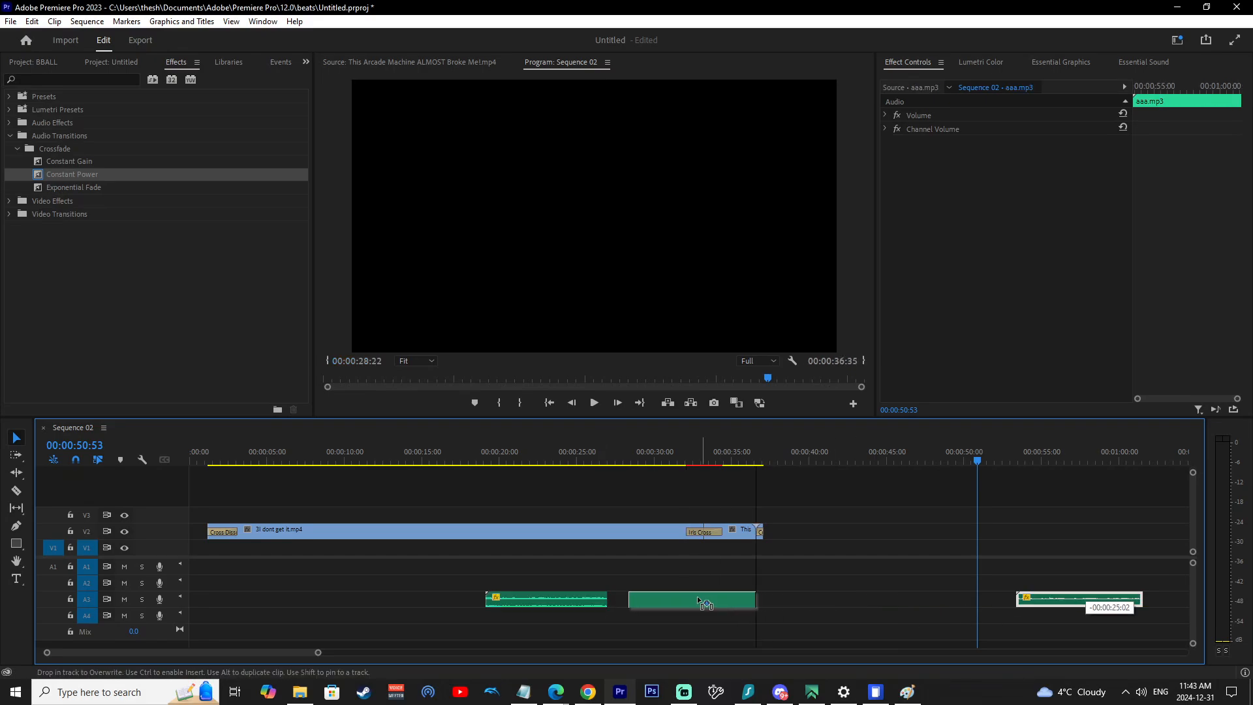
Move the 'Serving the feins' audio clip to the start of track A2.
drag(484, 597, 303, 604)
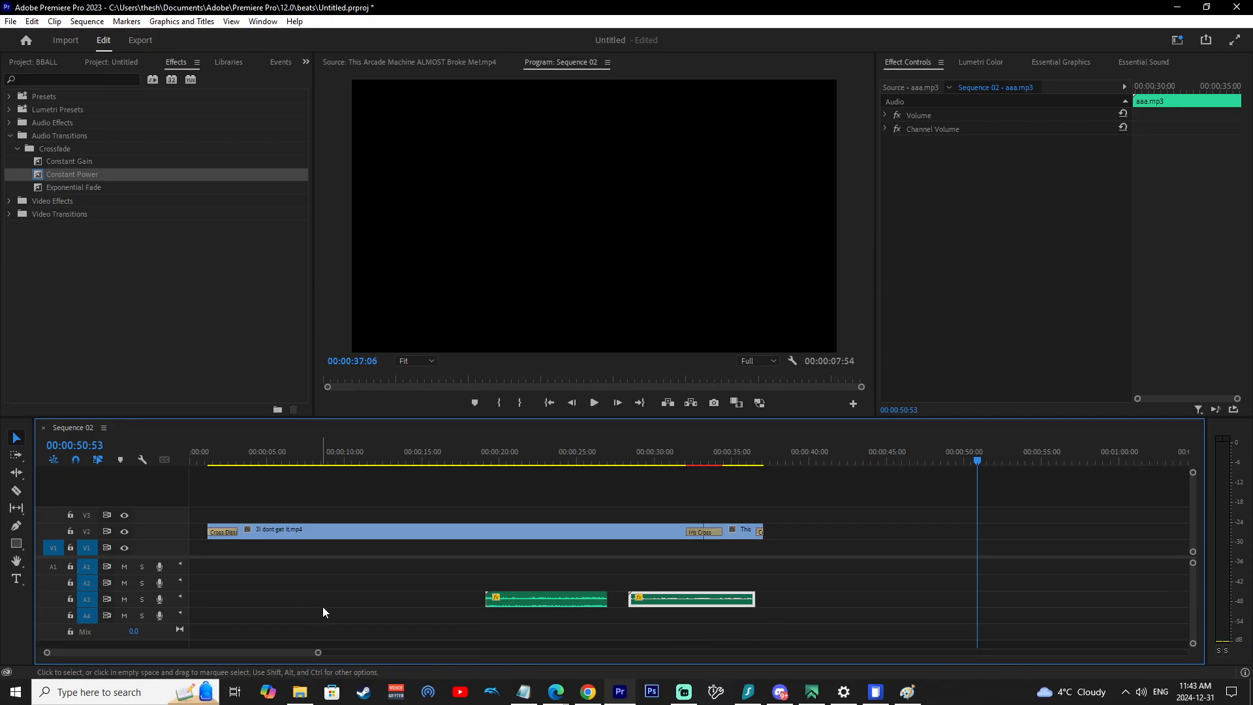
drag(487, 597, 409, 595)
drag(530, 604, 401, 588)
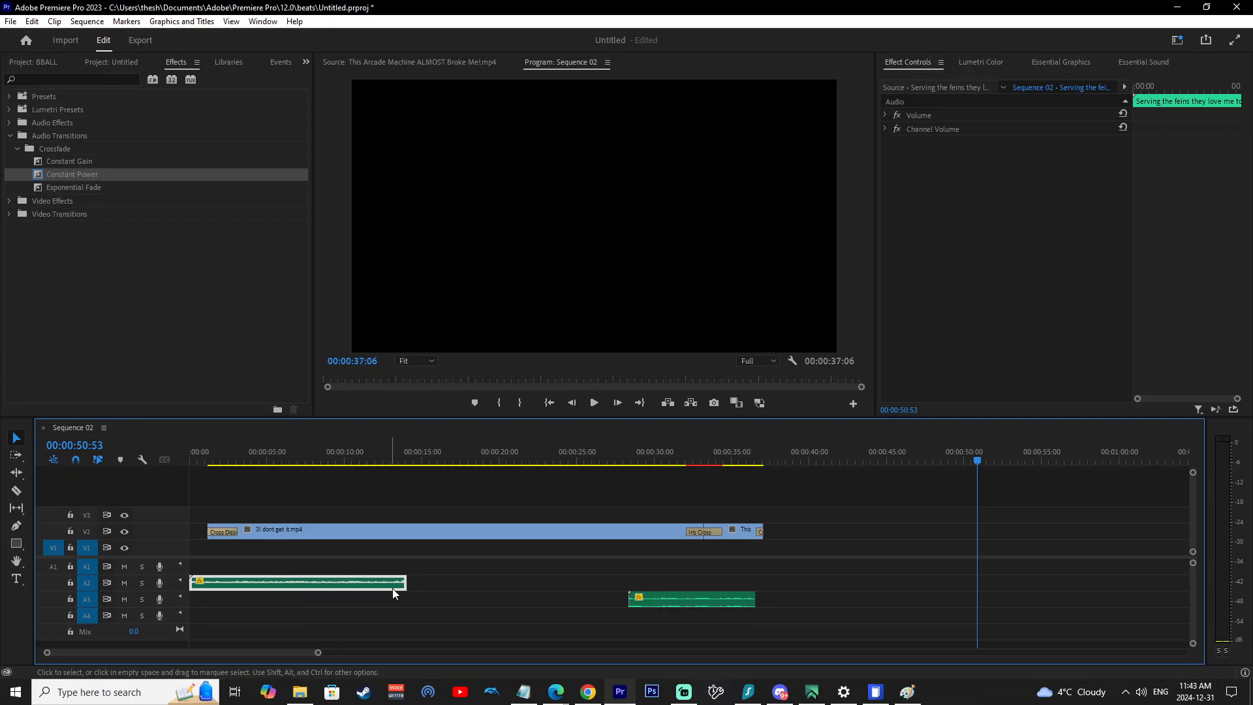
Split the audio clip on track A2 at 00:00:08:08.
key(Delete)
click(303, 574)
click(290, 586)
click(316, 452)
key(ctrl+k)
click(348, 586)
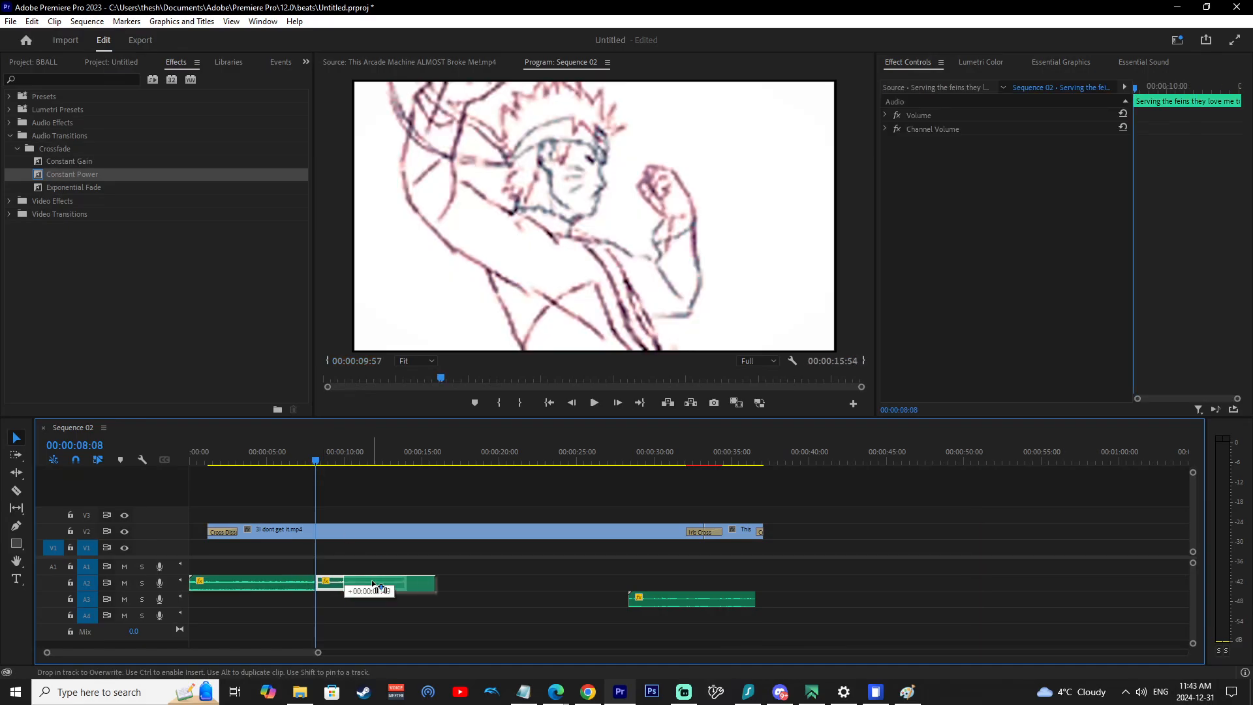
Apply the Constant Power crossfade at the cut on track A2 and play back from about 33 s.
drag(59, 177, 317, 584)
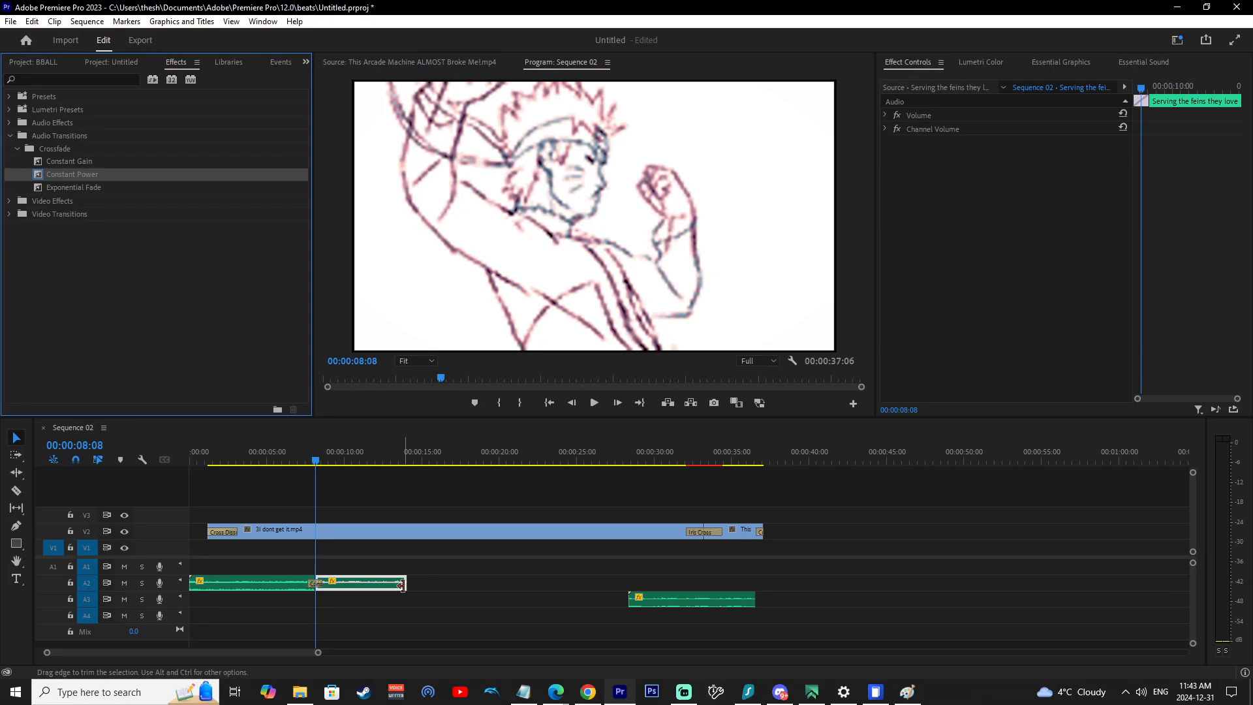
click(725, 602)
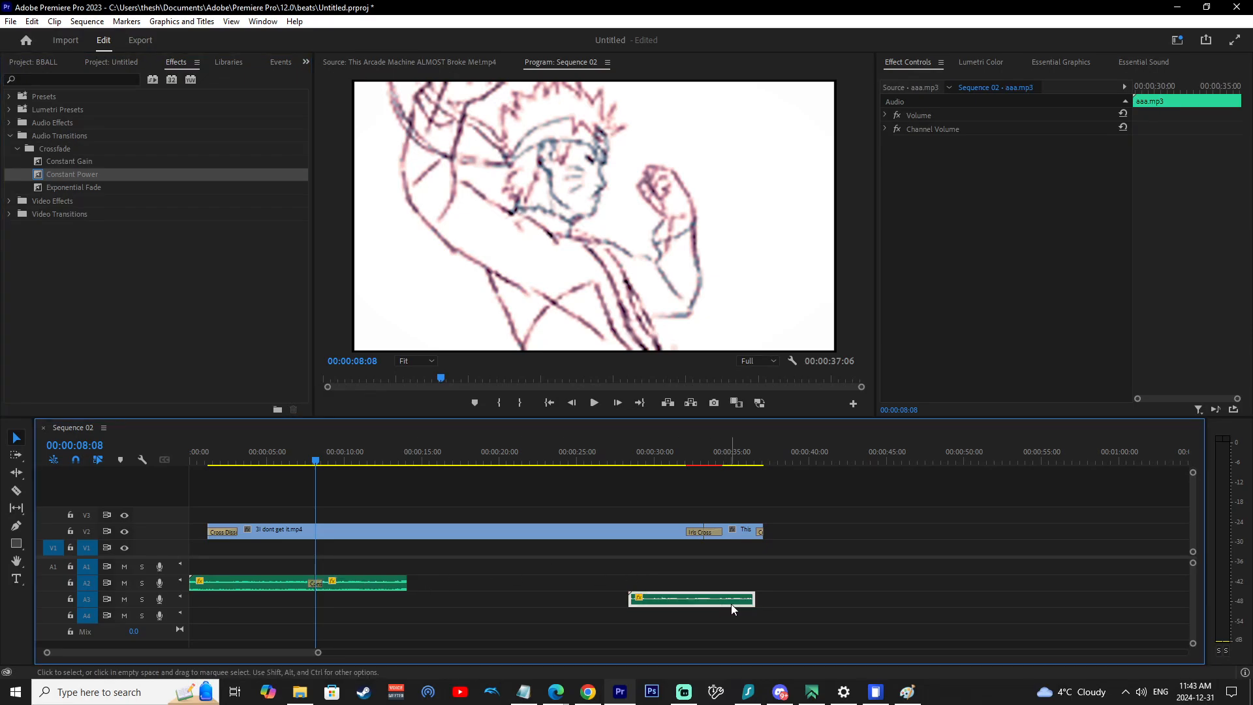
click(691, 460)
key(space)
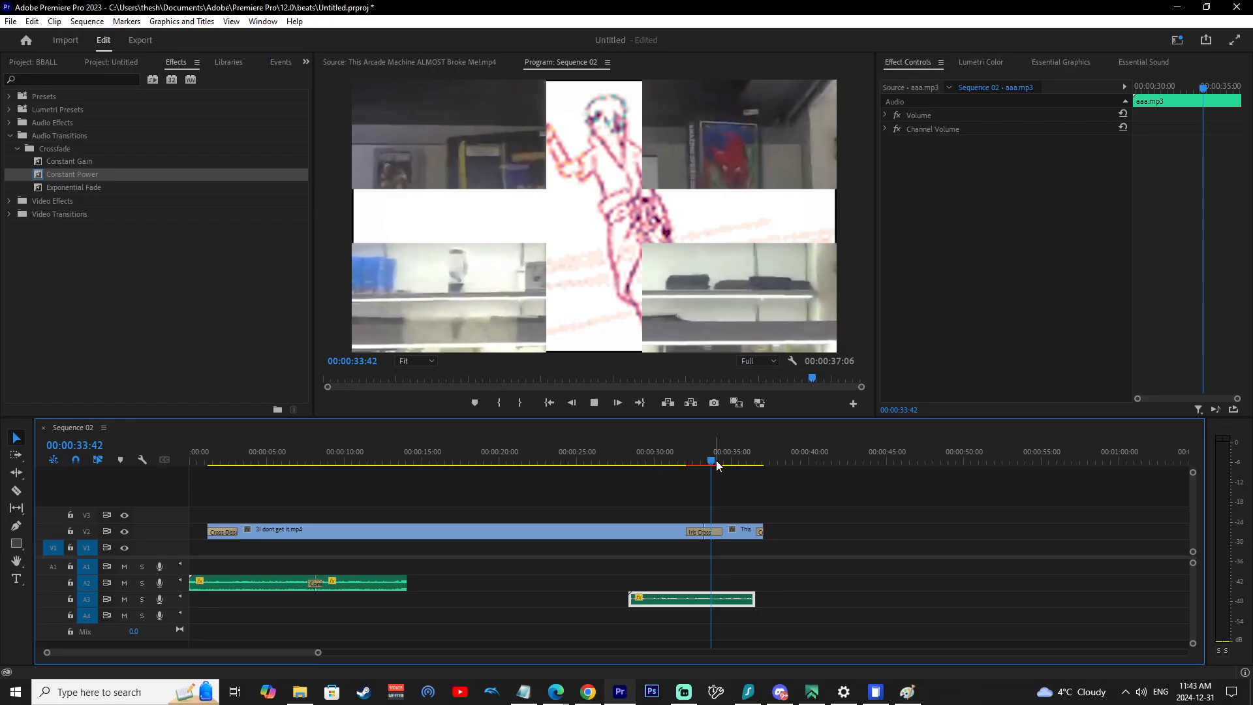
Extend aaa.mp3 on track A3 to end at about 53 s and split it at 00:00:39:23.
drag(753, 600, 1008, 599)
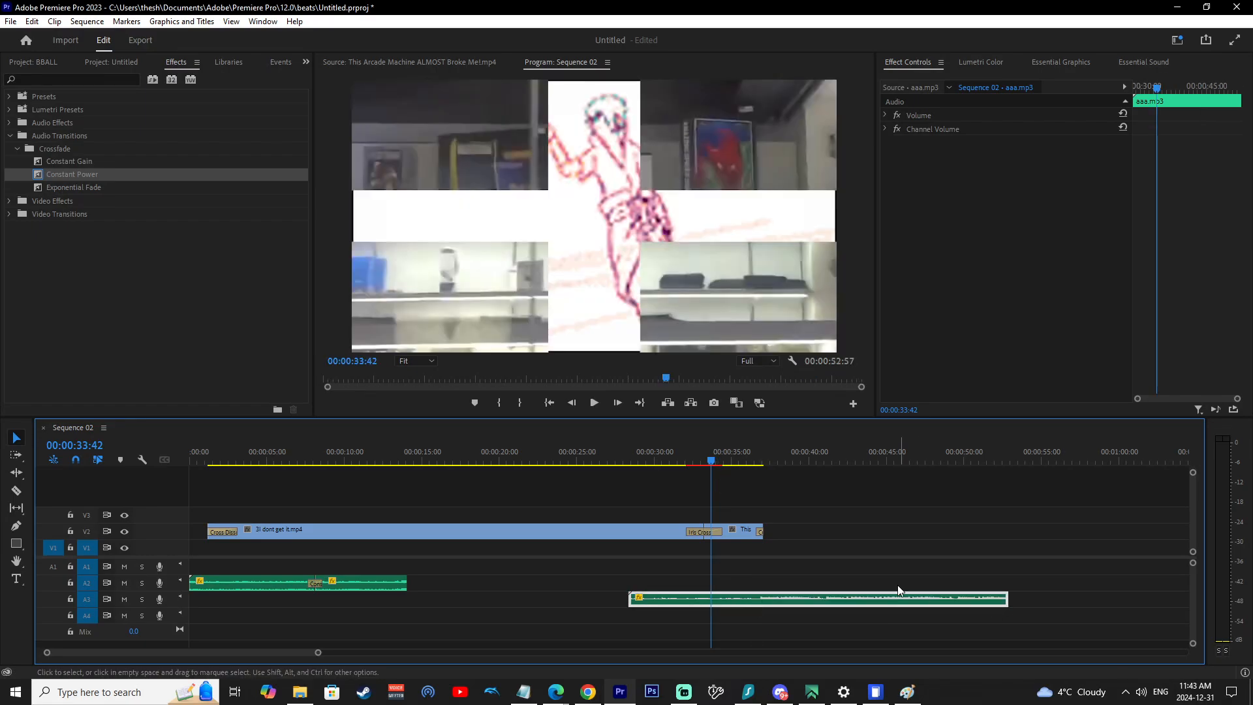
click(802, 451)
key(ctrl+k)
Split aaa.mp3 again at 00:00:46:15 and move one segment up onto track A2 at about 46 s.
click(879, 601)
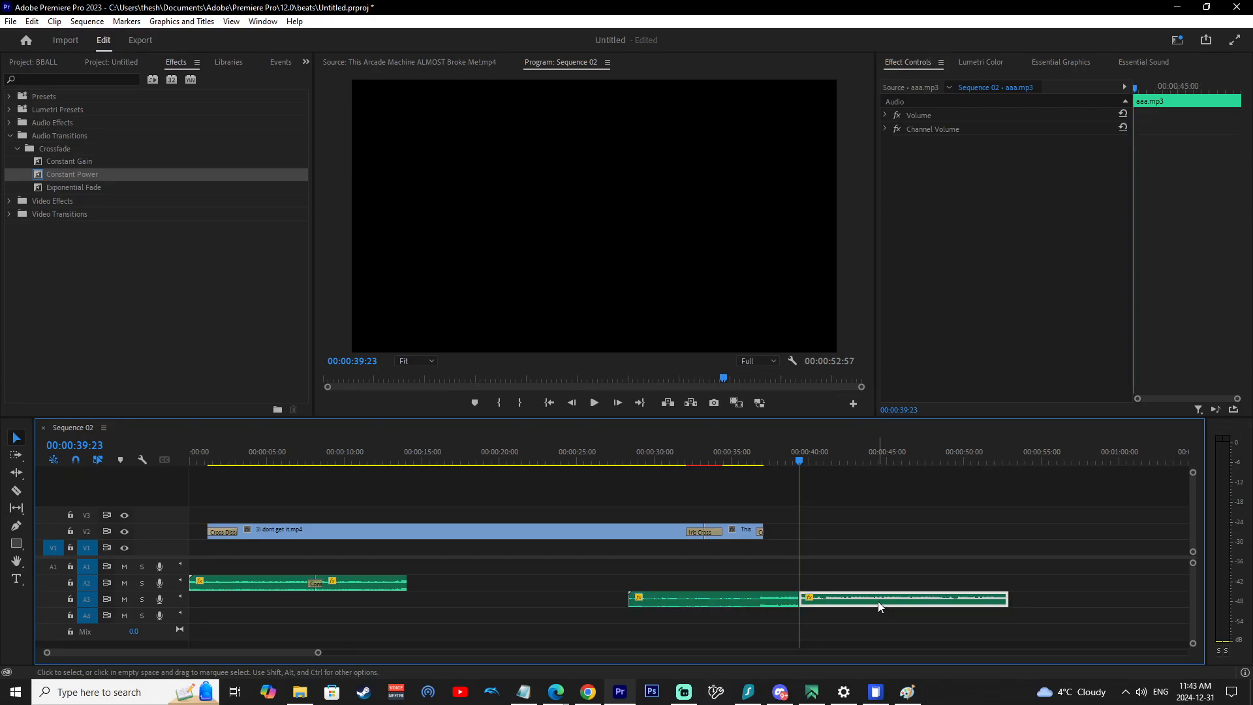
click(906, 451)
key(ctrl+k)
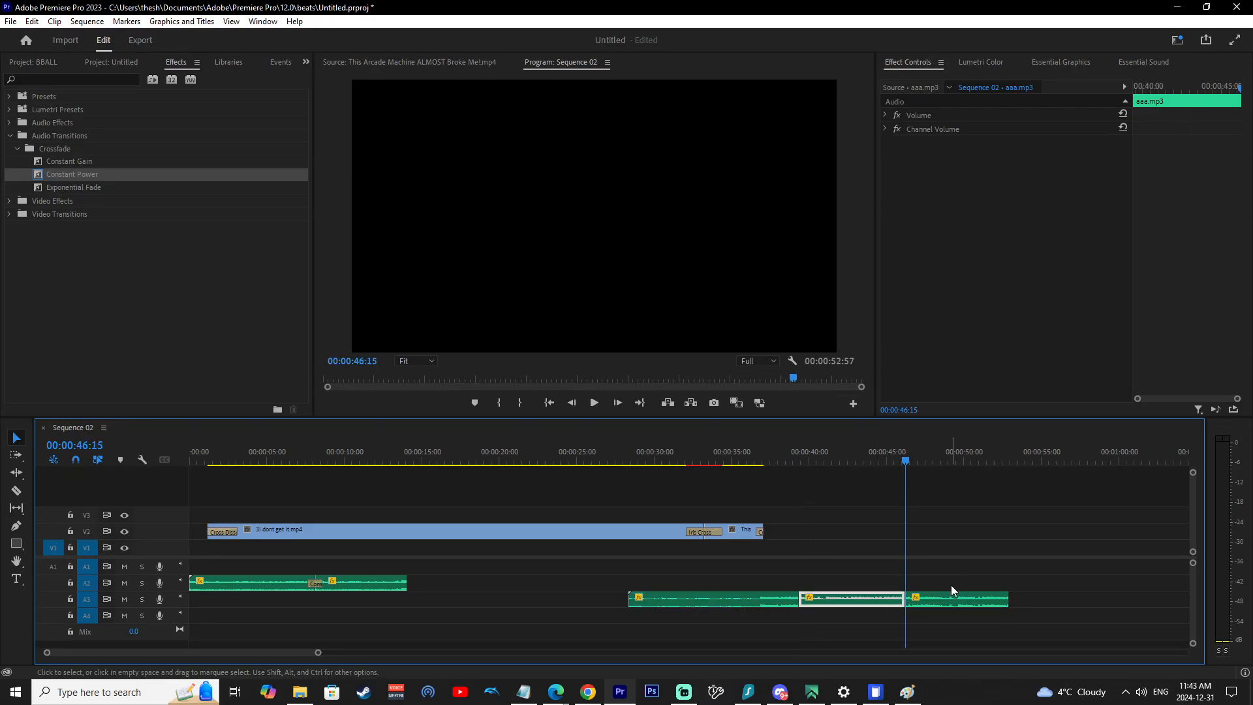
drag(861, 598, 953, 576)
Play back the audio from about 38 s.
click(780, 448)
key(space)
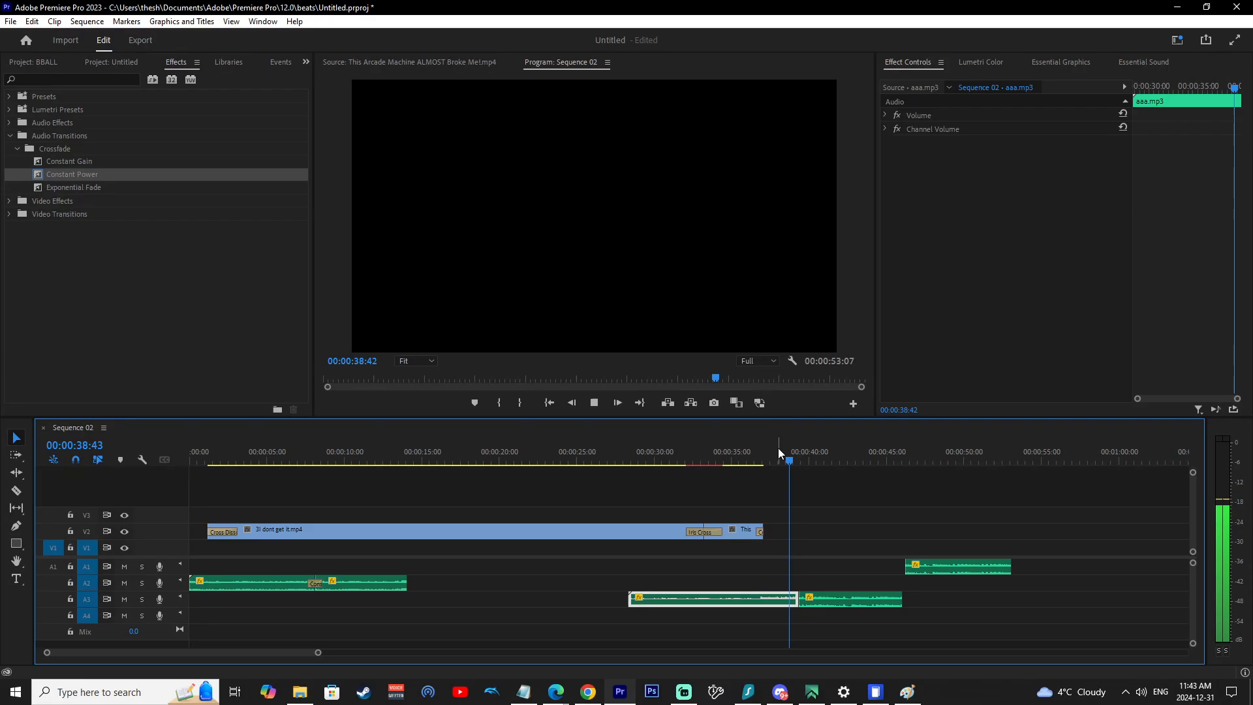
key(space)
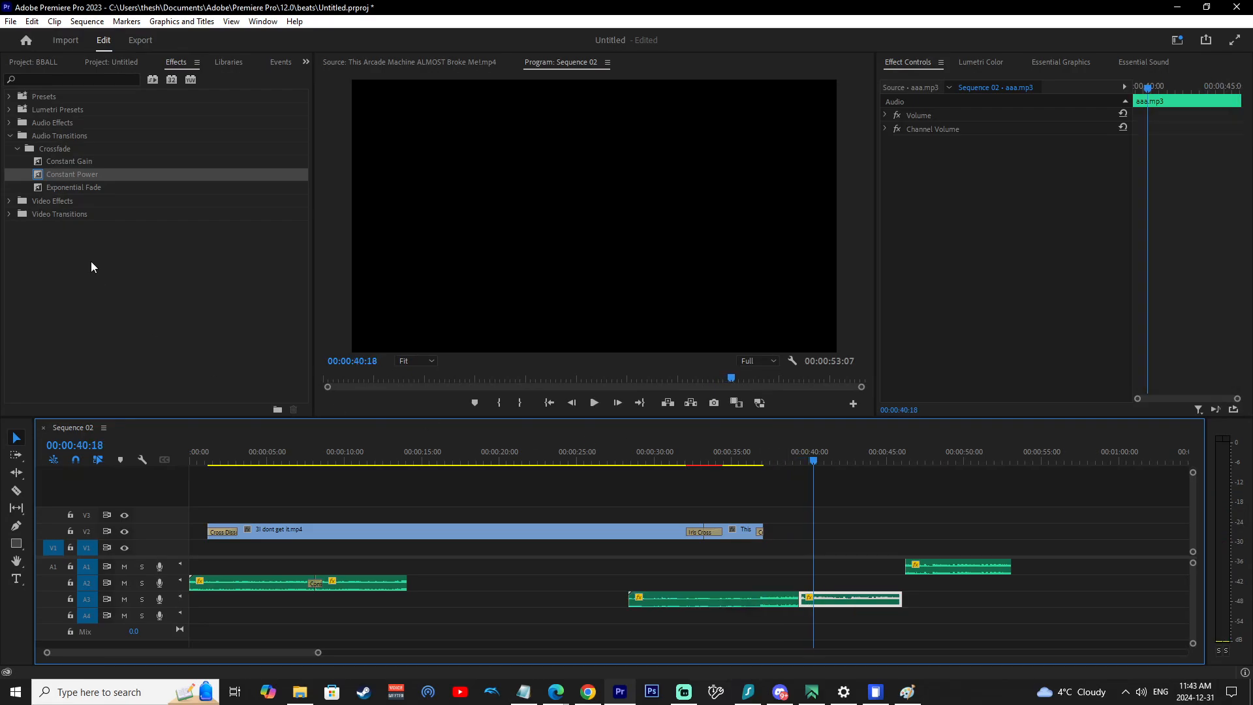
Apply the Constant Power crossfade at the cut near 39 s on track A3 and play it back.
drag(68, 175, 800, 598)
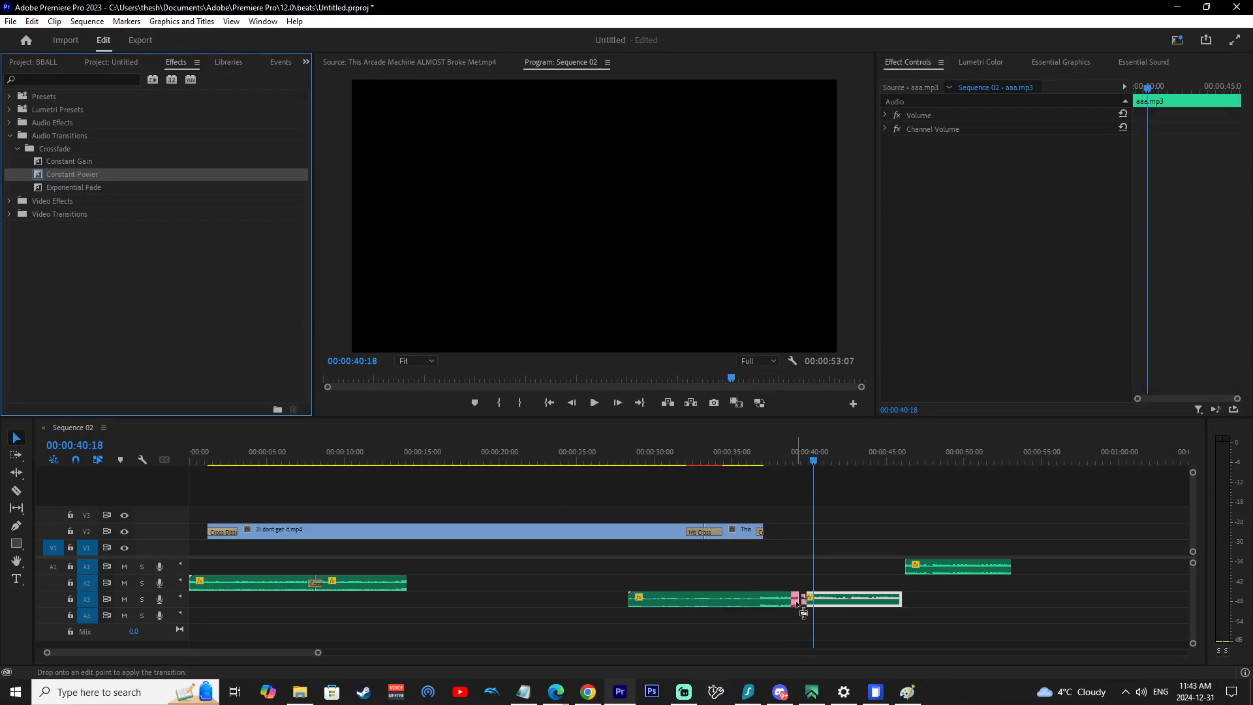
click(759, 453)
key(space)
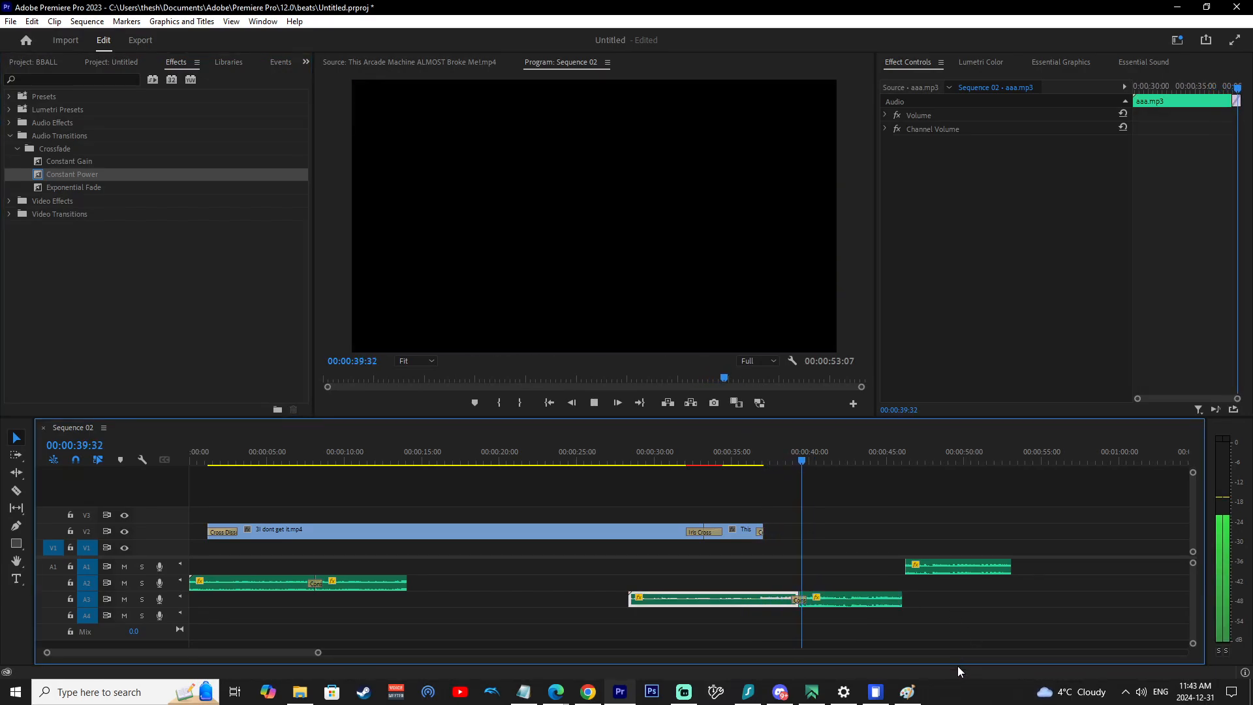
key(space)
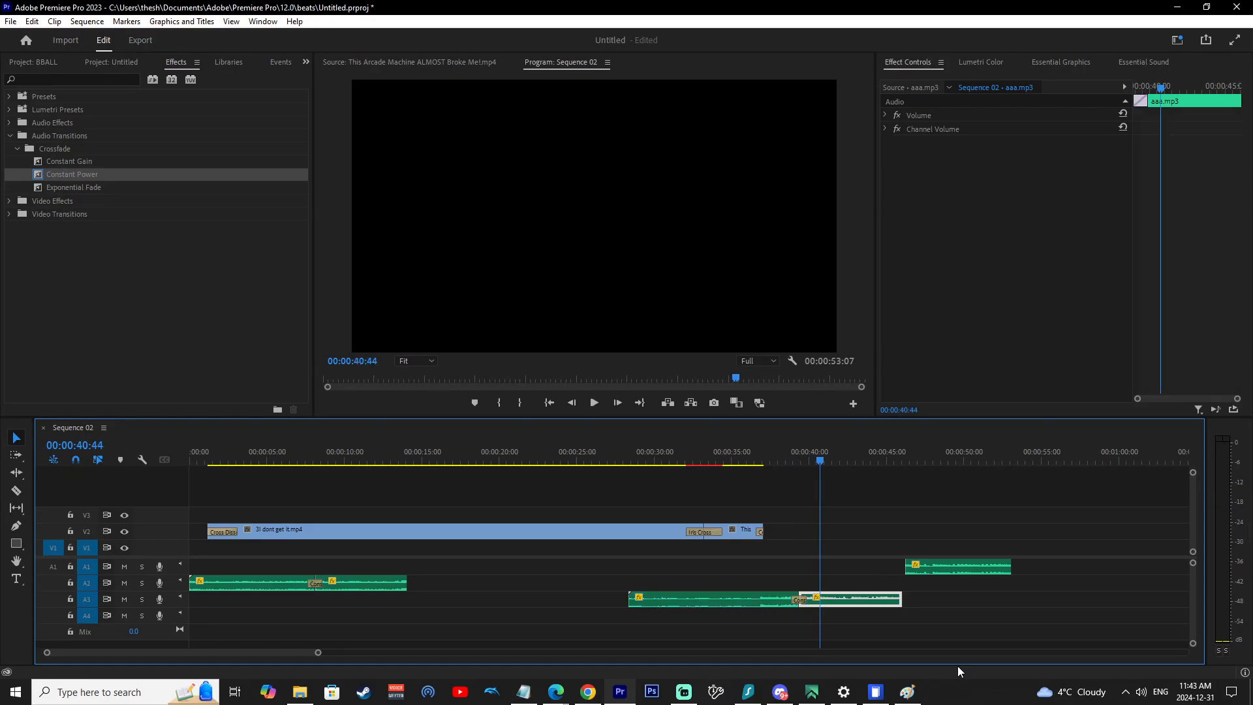